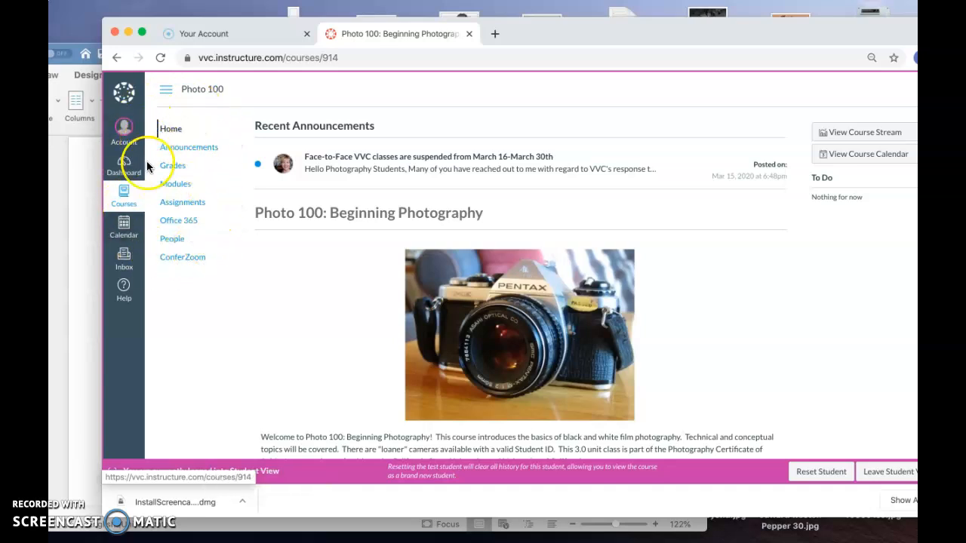
# Open the Test Assignment for demonstration from the Photo 100 course's Assignments list.
pyautogui.click(170, 205)
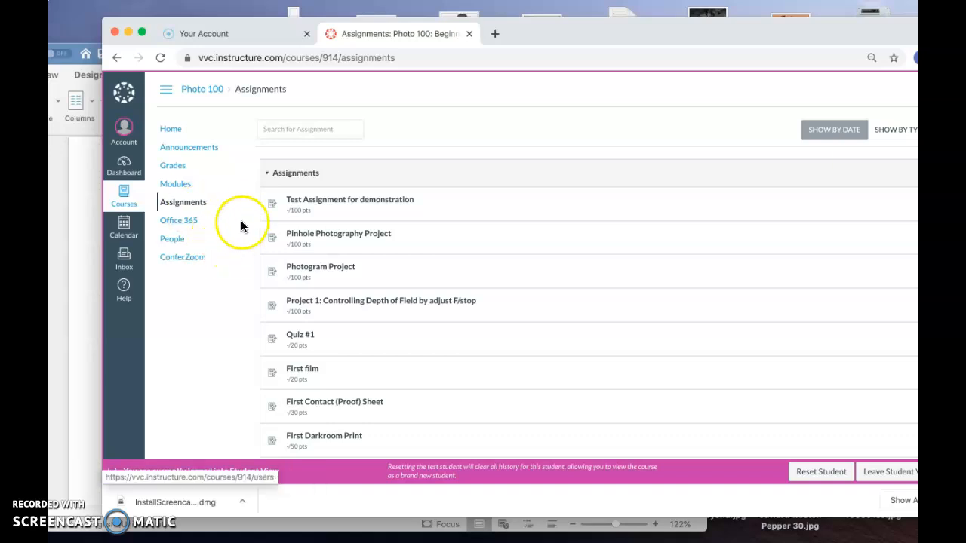
pyautogui.click(312, 202)
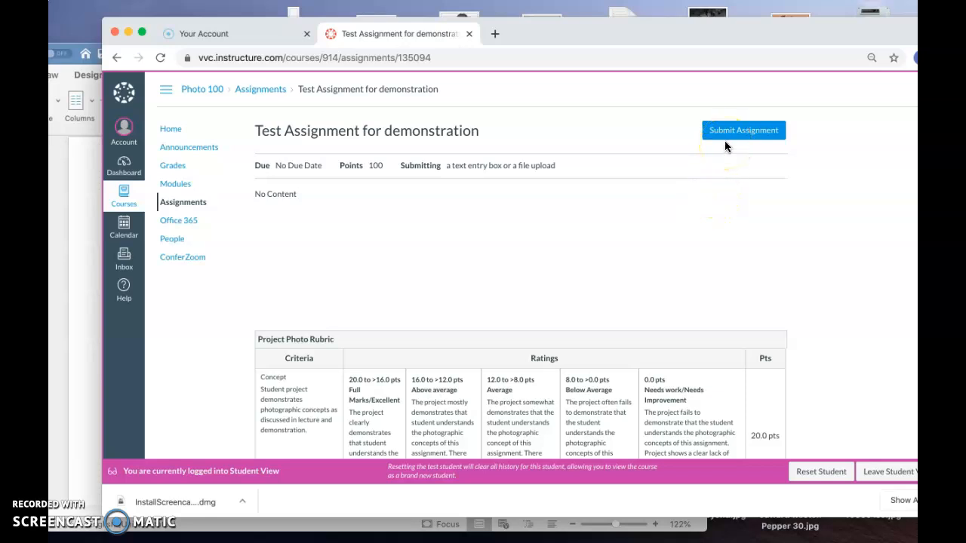
pyautogui.click(715, 193)
# Switch to the open Word document and then bring a Finder window to the front.
pyautogui.hotkey('ctrl', 'Up')
pyautogui.click(765, 292)
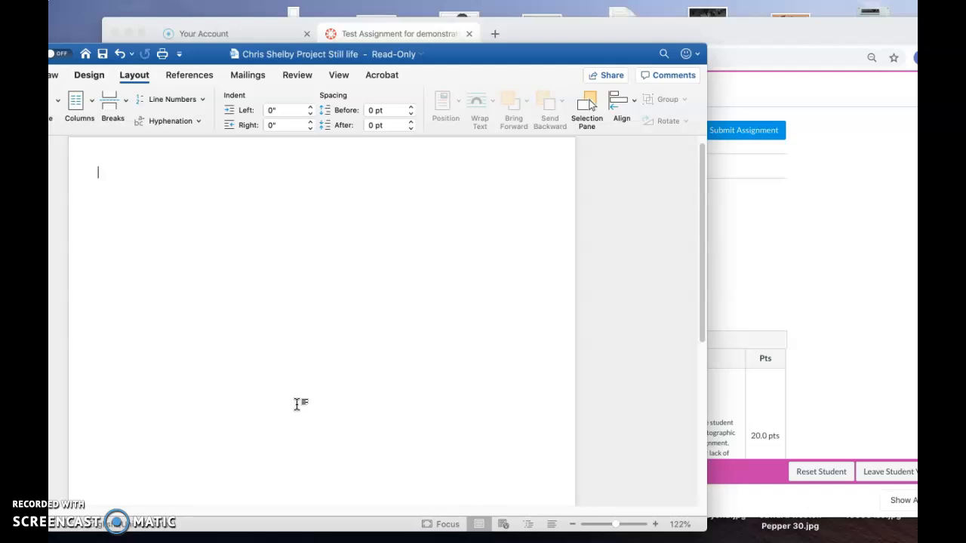
pyautogui.hotkey('ctrl', 'Up')
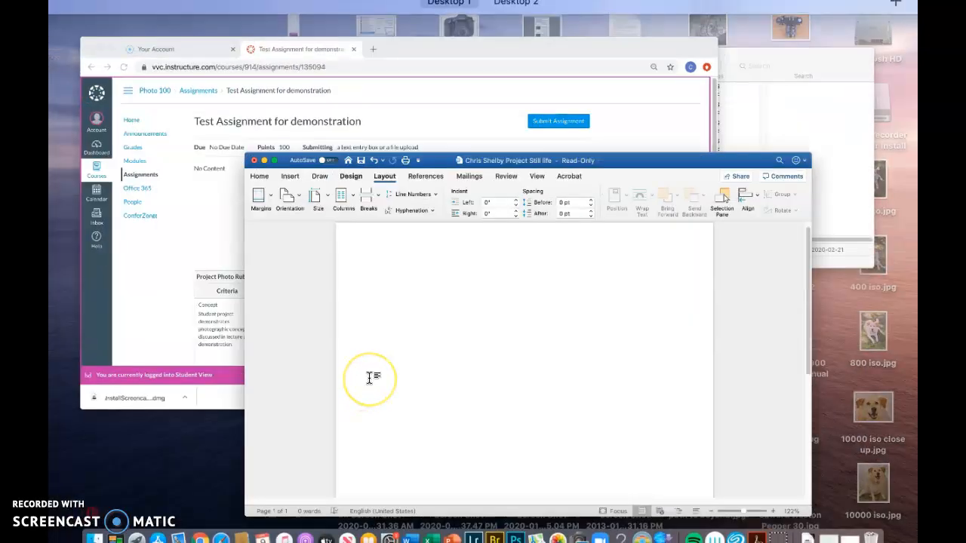
pyautogui.click(725, 155)
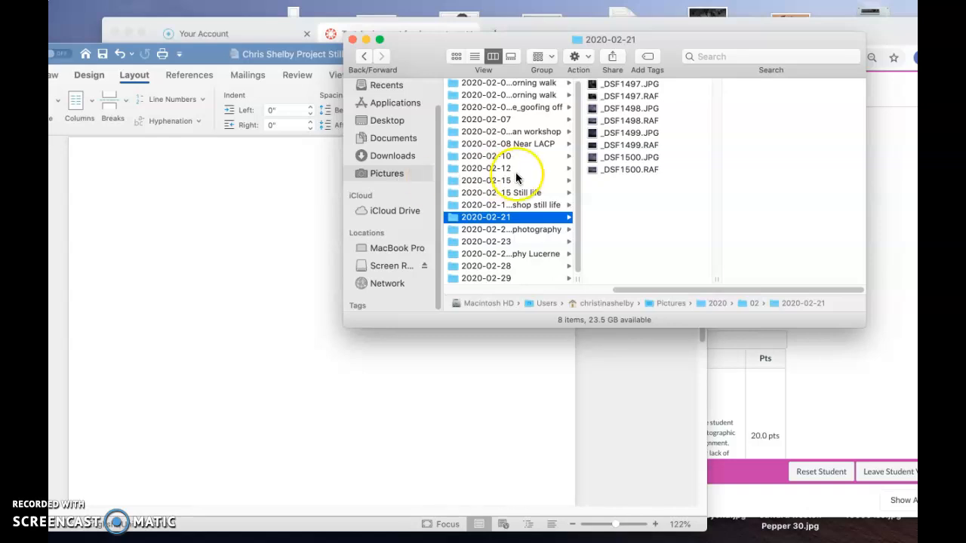
pyautogui.hscroll(-5, 518, 177)
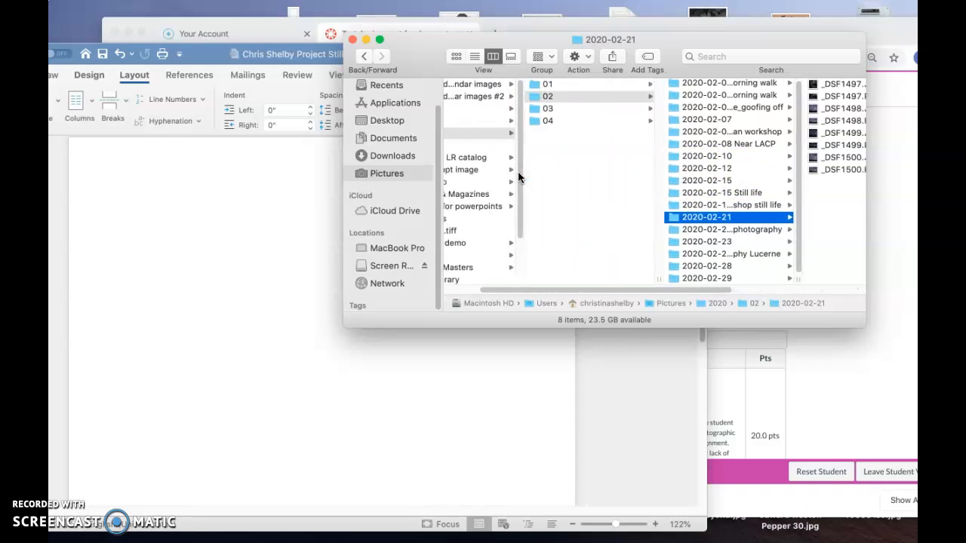
pyautogui.hscroll(-3, 517, 177)
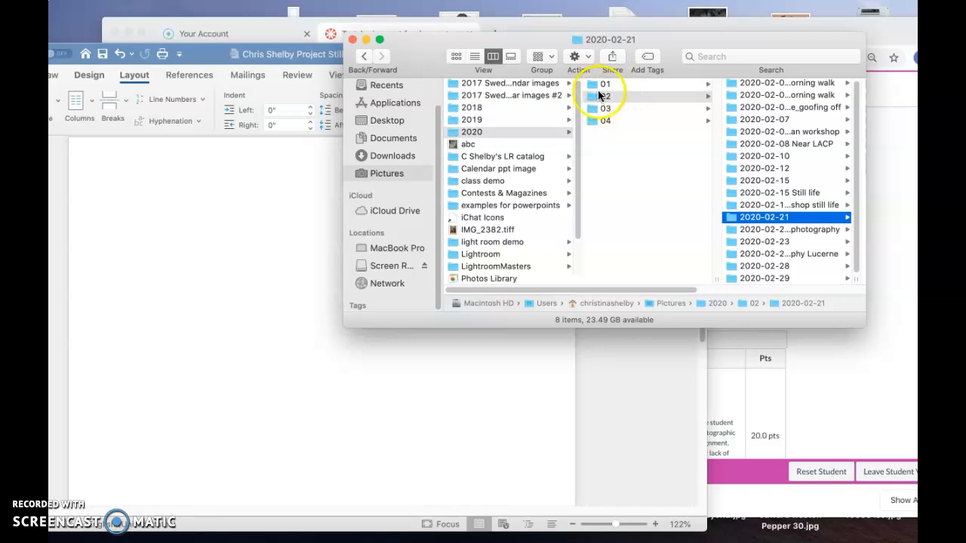
pyautogui.hscroll(5, 751, 188)
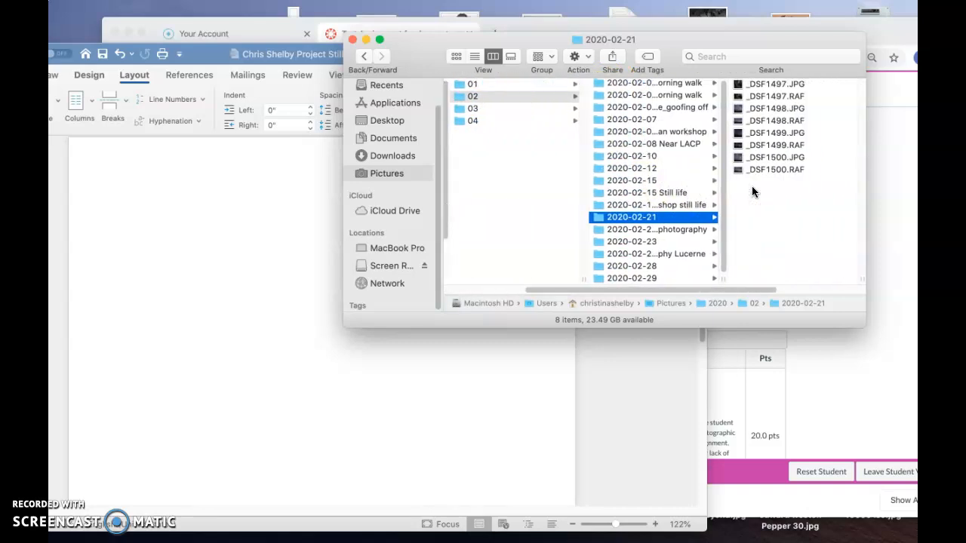
pyautogui.hscroll(2, 751, 189)
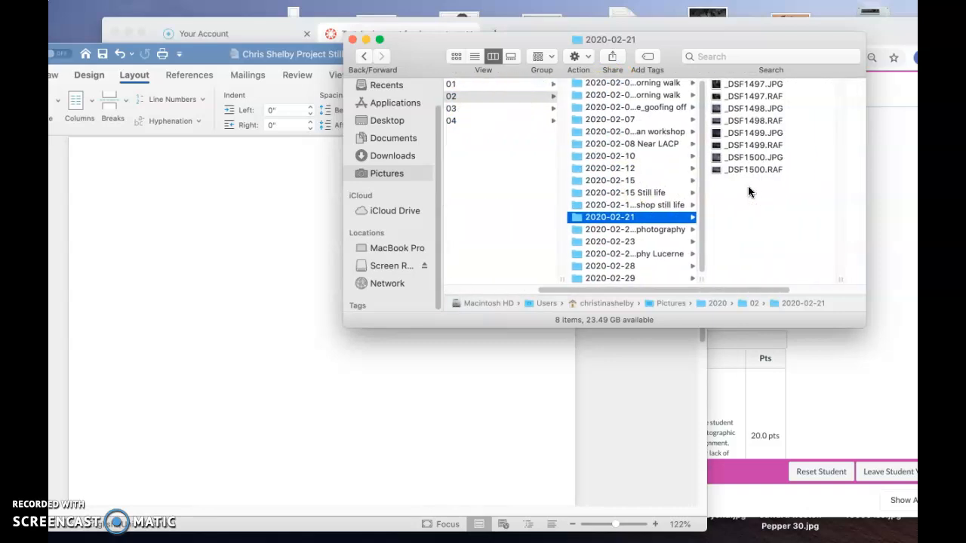
pyautogui.click(642, 192)
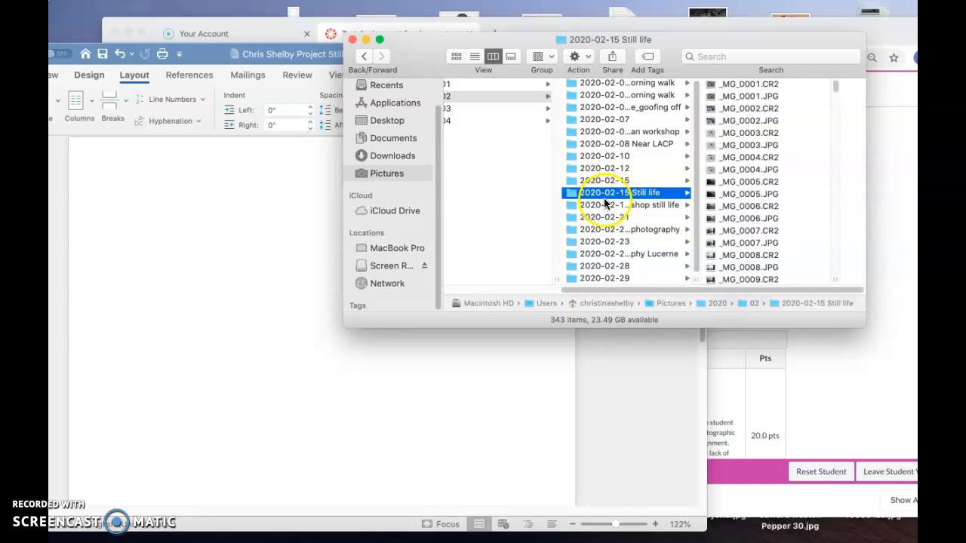
pyautogui.scroll(-5, 754, 202)
pyautogui.scroll(-15, 755, 202)
pyautogui.scroll(3, 754, 202)
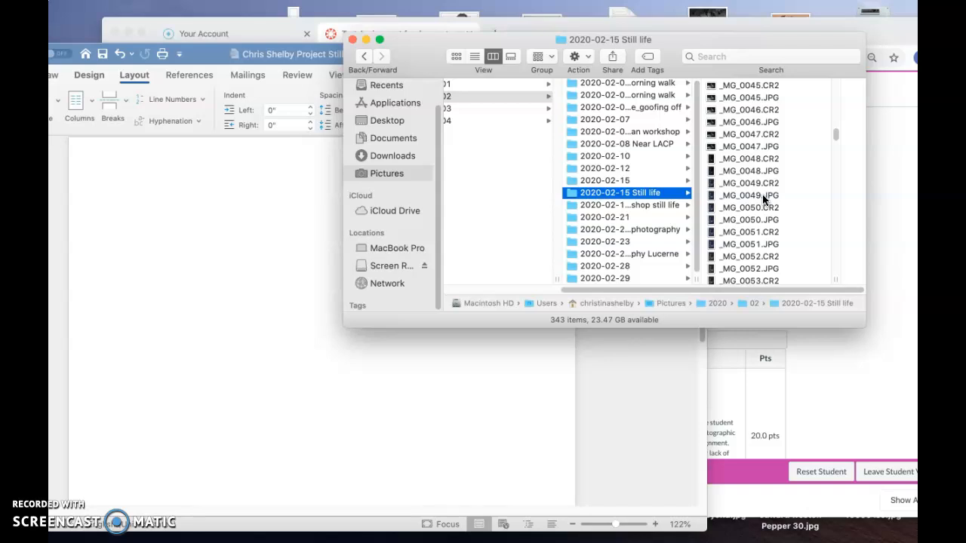
pyautogui.scroll(-10, 762, 194)
pyautogui.scroll(-20, 762, 194)
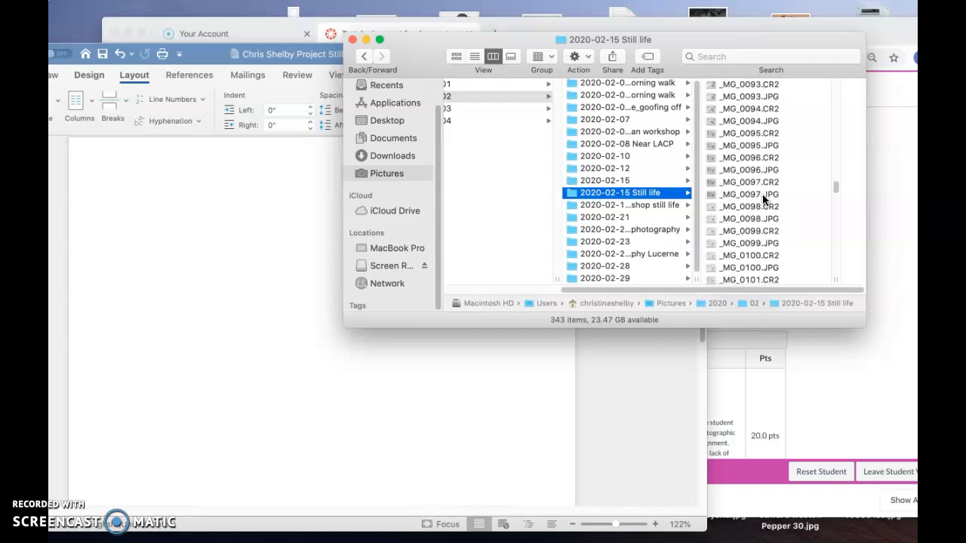
pyautogui.scroll(-10, 762, 194)
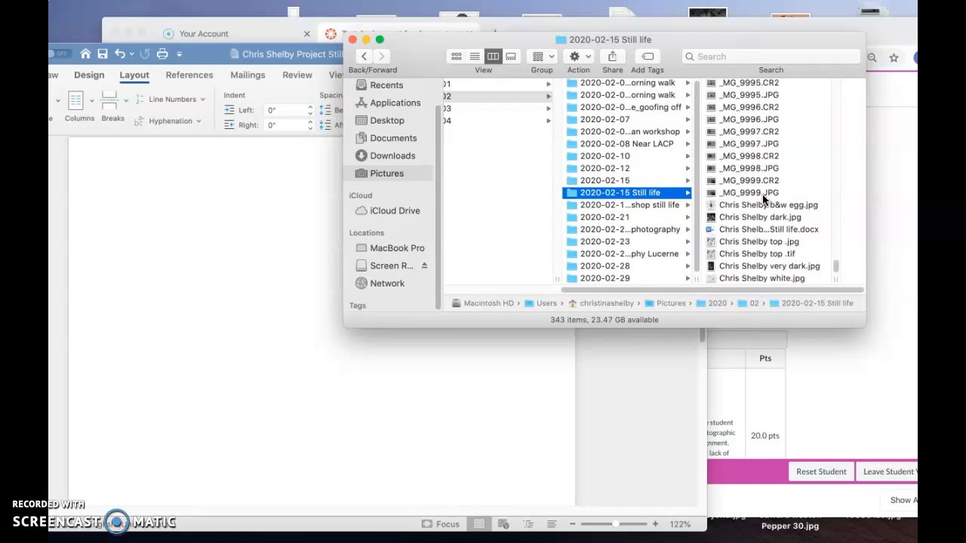
pyautogui.click(730, 234)
pyautogui.click(760, 277)
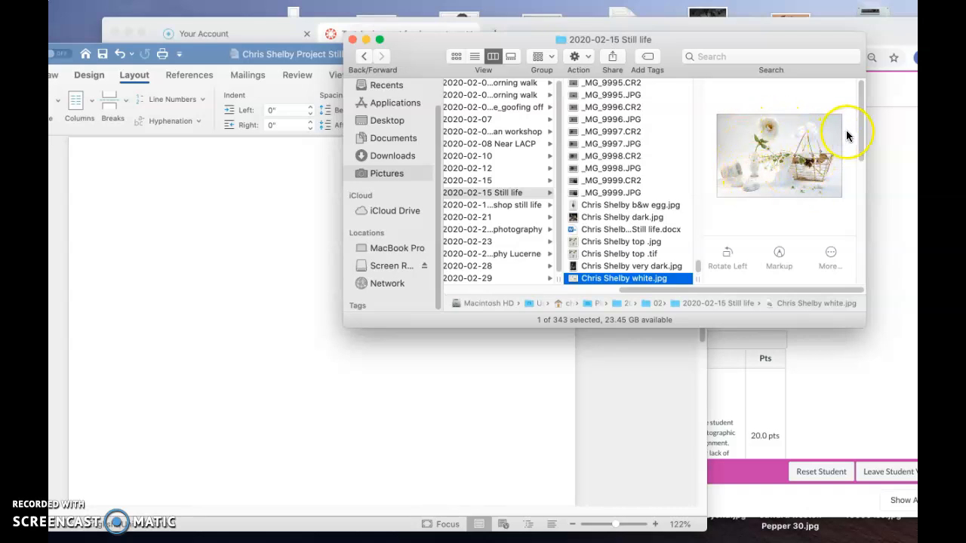
pyautogui.moveTo(860, 134); pyautogui.dragTo(861, 204)
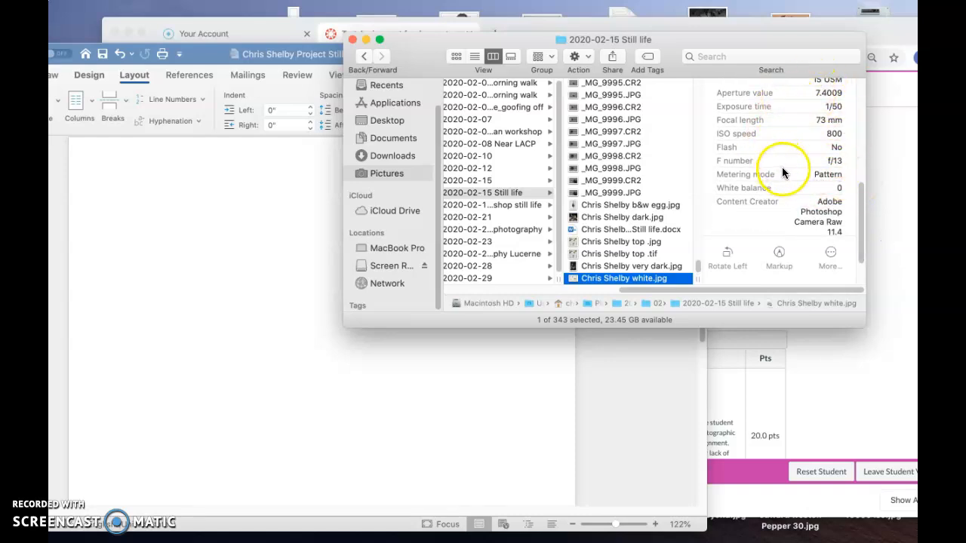
pyautogui.moveTo(859, 215); pyautogui.dragTo(846, 154)
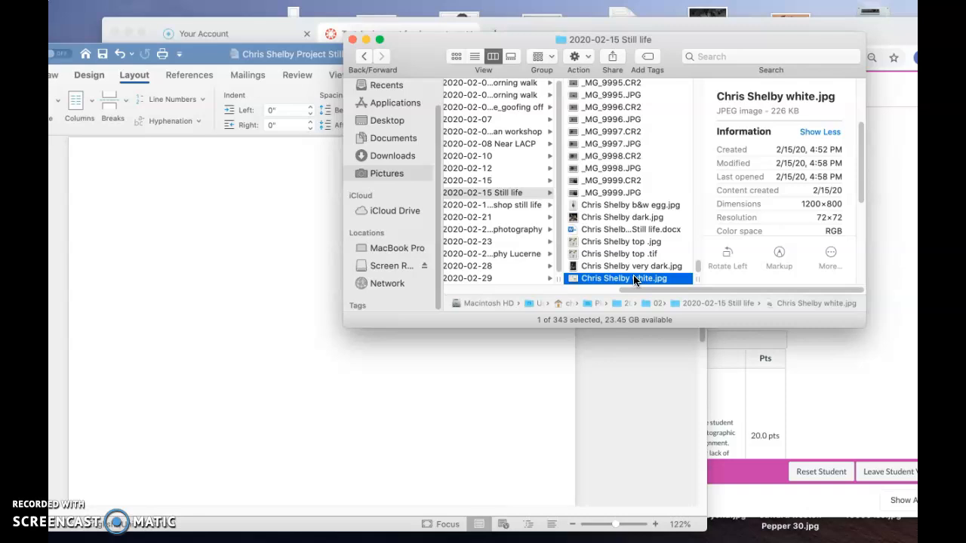
pyautogui.moveTo(164, 3)
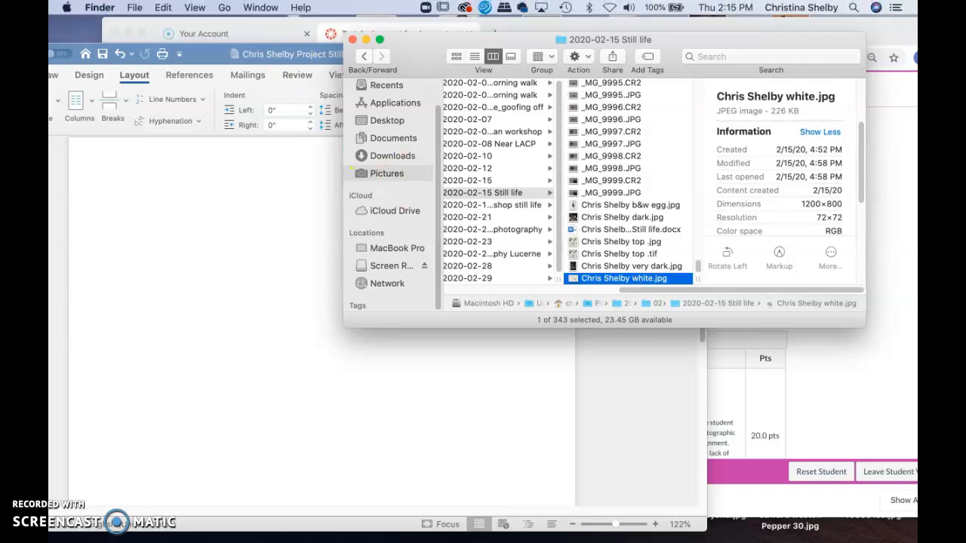
pyautogui.click(161, 9)
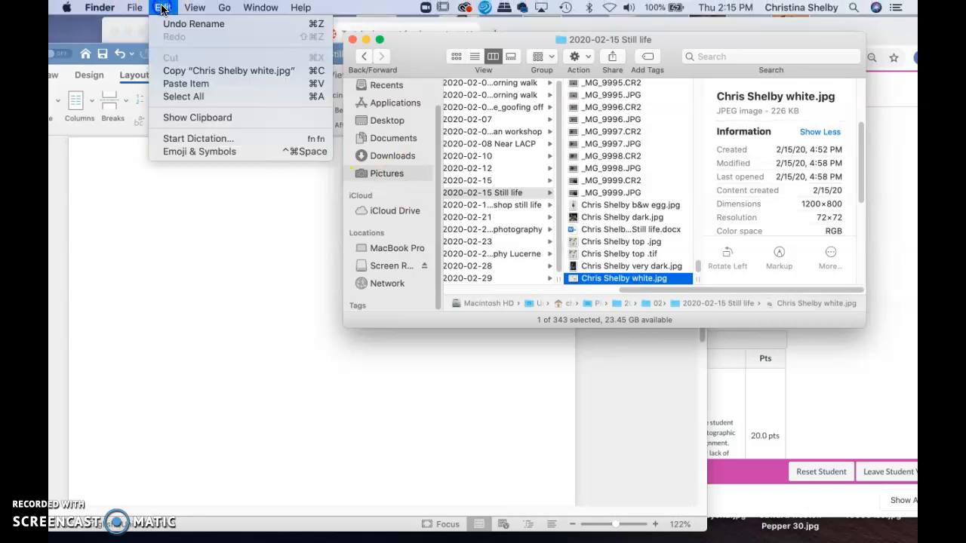
pyautogui.click(176, 71)
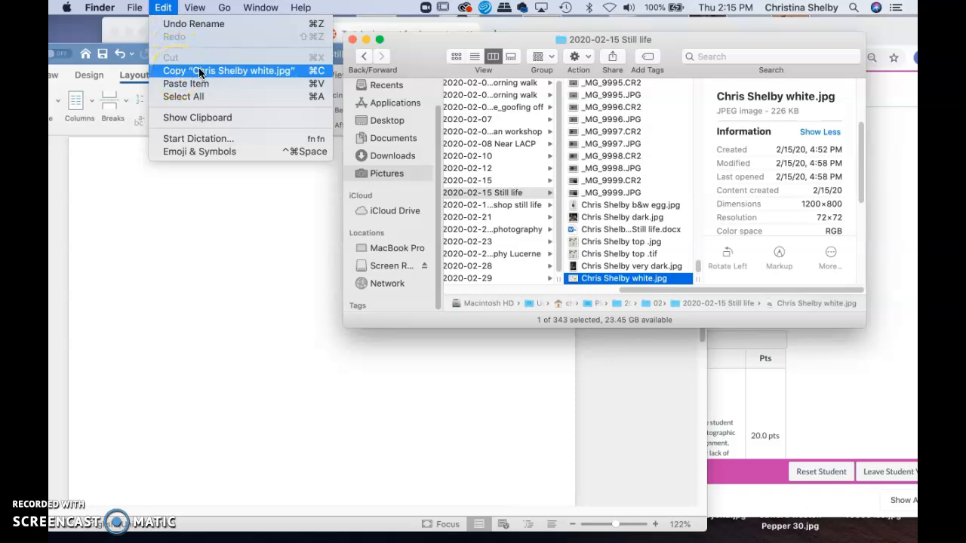
pyautogui.click(264, 69)
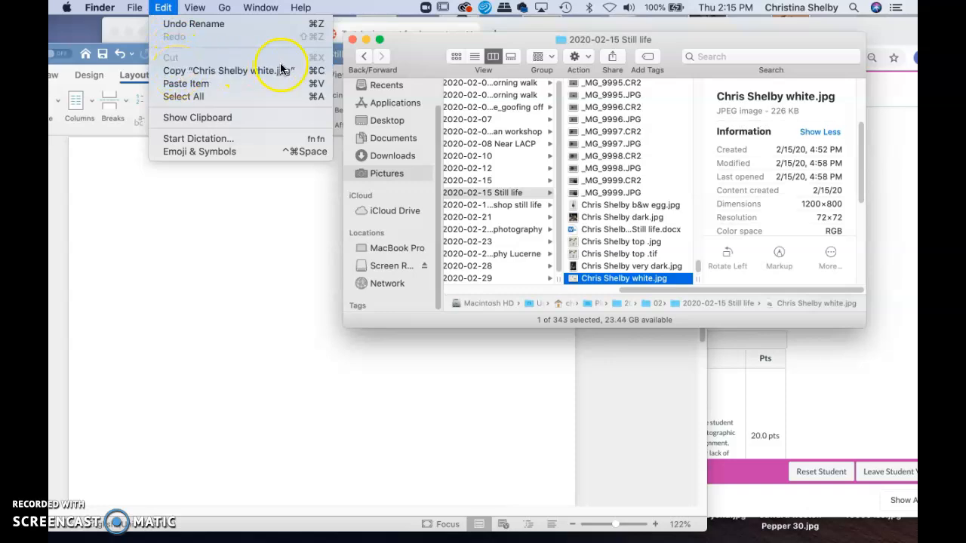
pyautogui.click(176, 71)
# Paste the copied photo into the empty Word document.
pyautogui.click(105, 183)
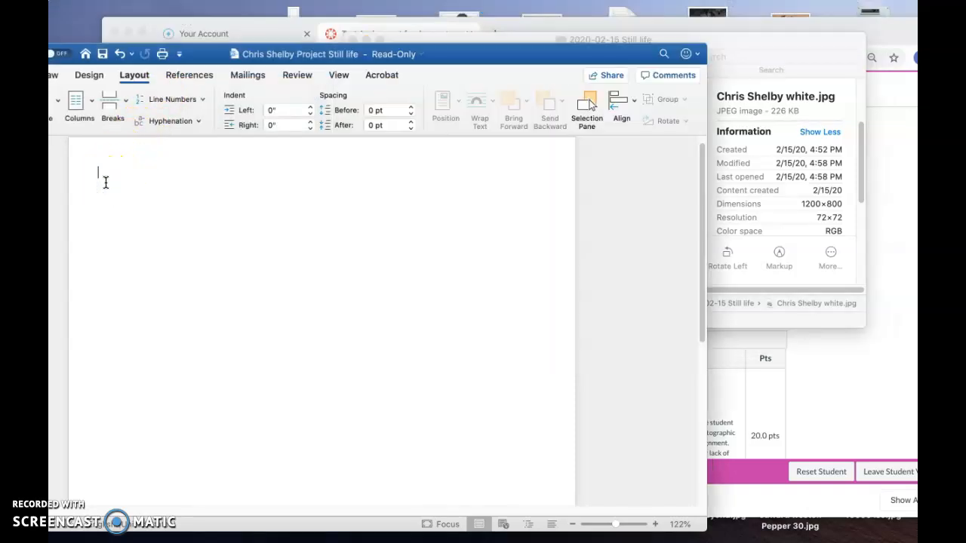
pyautogui.moveTo(84, 1)
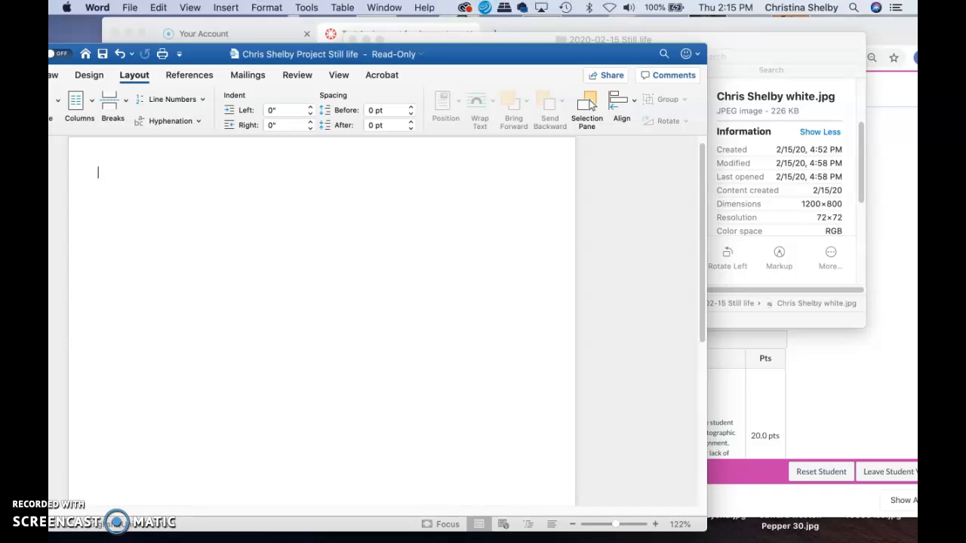
pyautogui.click(159, 8)
pyautogui.click(176, 90)
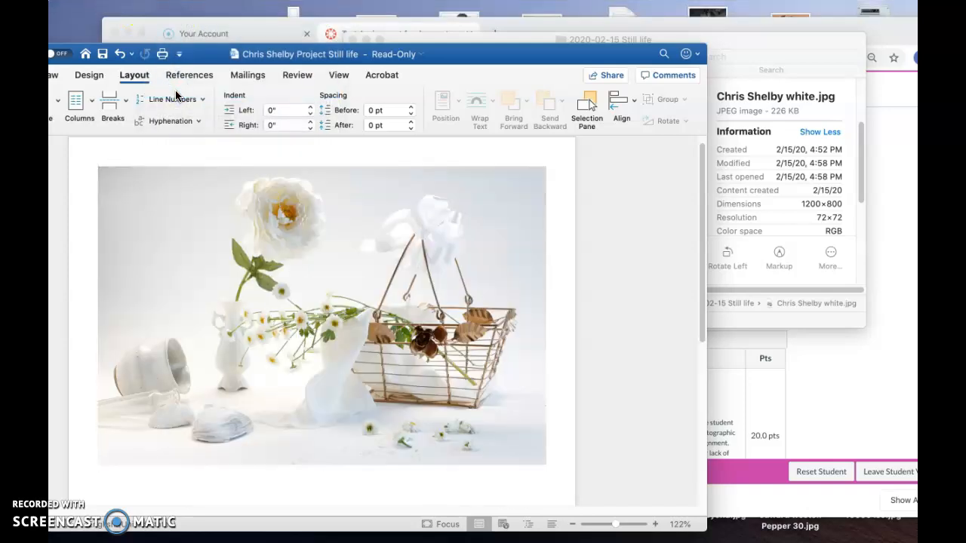
# Scale the pasted photo down to about 85% of its original width using a corner handle.
pyautogui.scroll(-5, 227, 257)
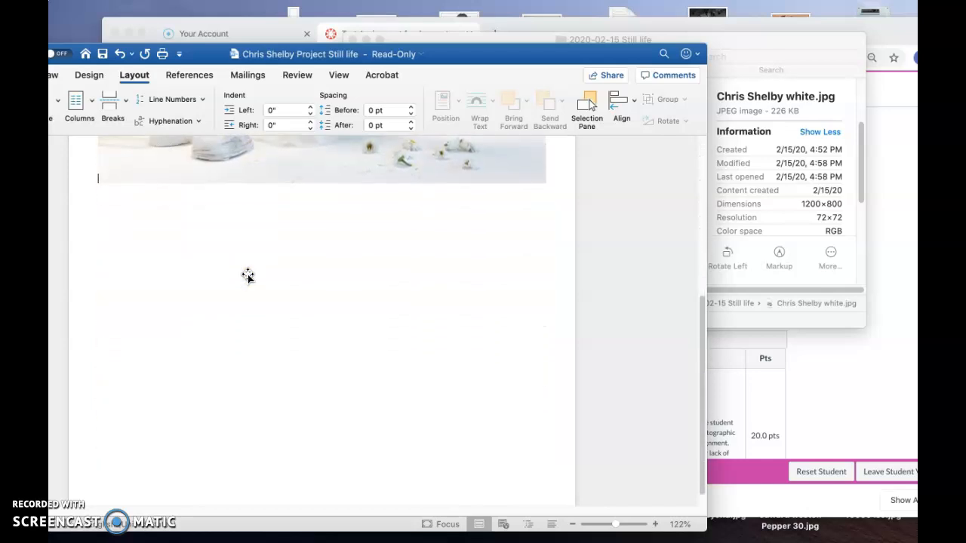
pyautogui.scroll(3, 248, 276)
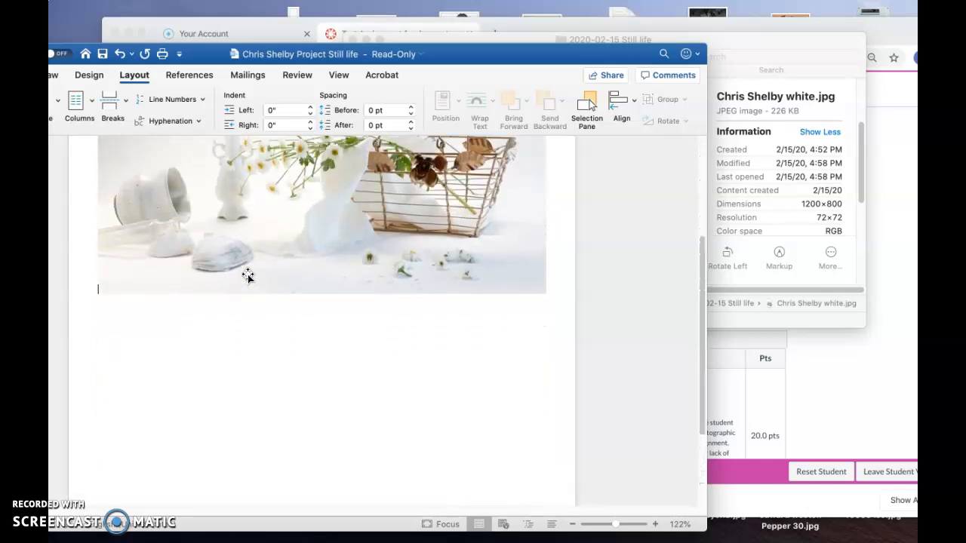
pyautogui.scroll(5, 247, 276)
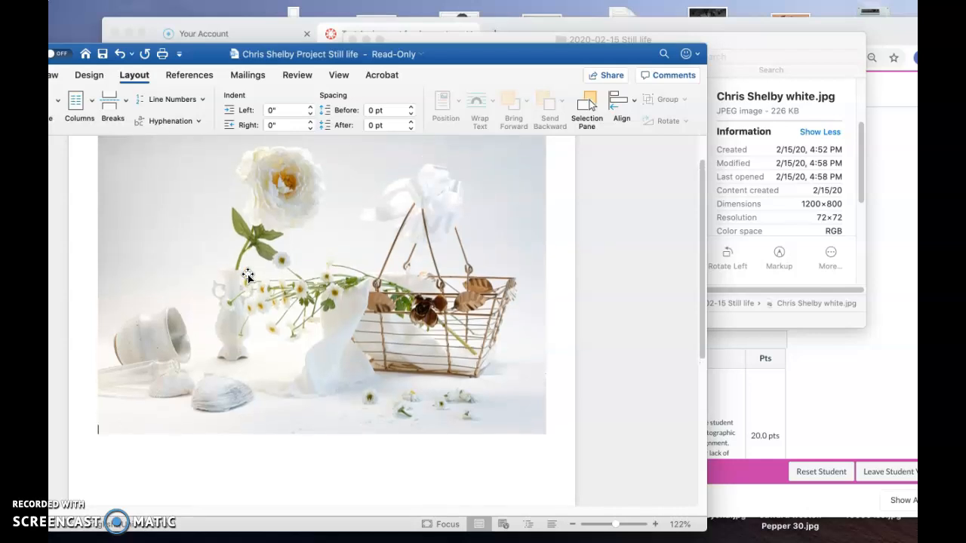
pyautogui.click(118, 415)
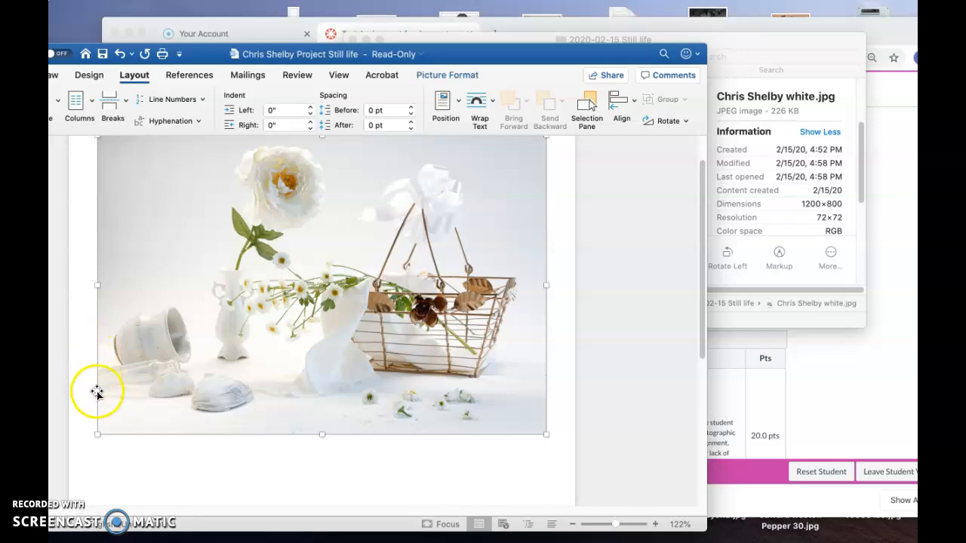
pyautogui.click(99, 432)
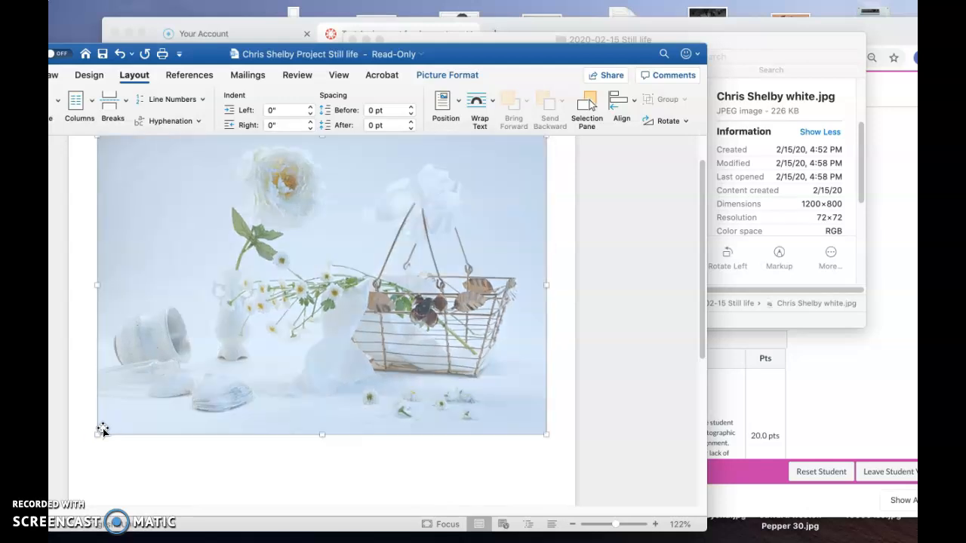
pyautogui.click(144, 384)
pyautogui.moveTo(99, 432); pyautogui.dragTo(164, 375)
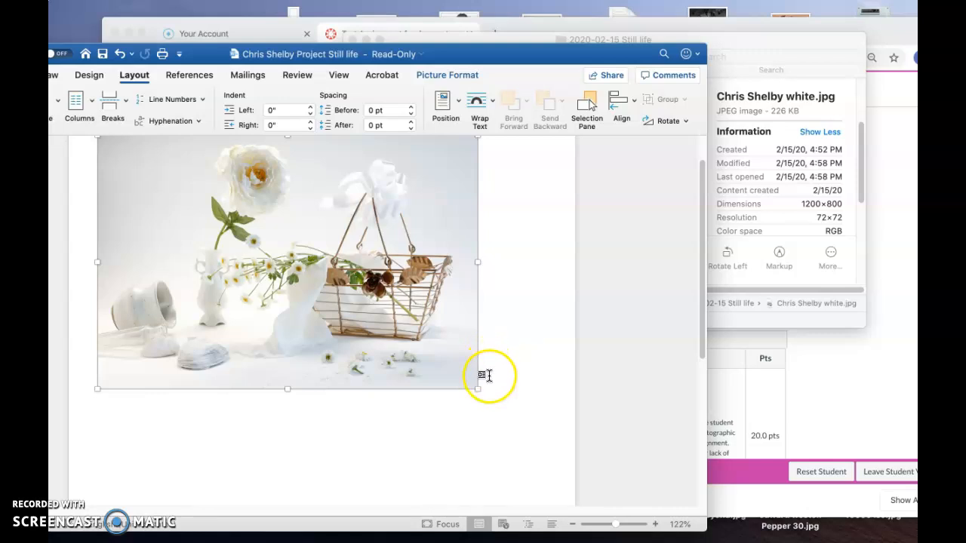
pyautogui.click(489, 378)
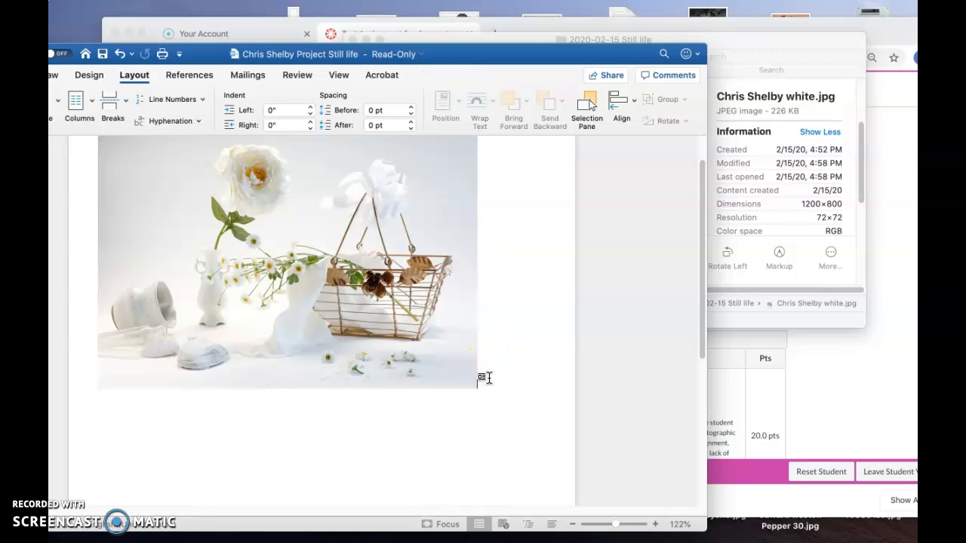
# Type a caption below the photo: the photographer's name, then White Background, Feb. 15, 2020,.
pyautogui.click(479, 323)
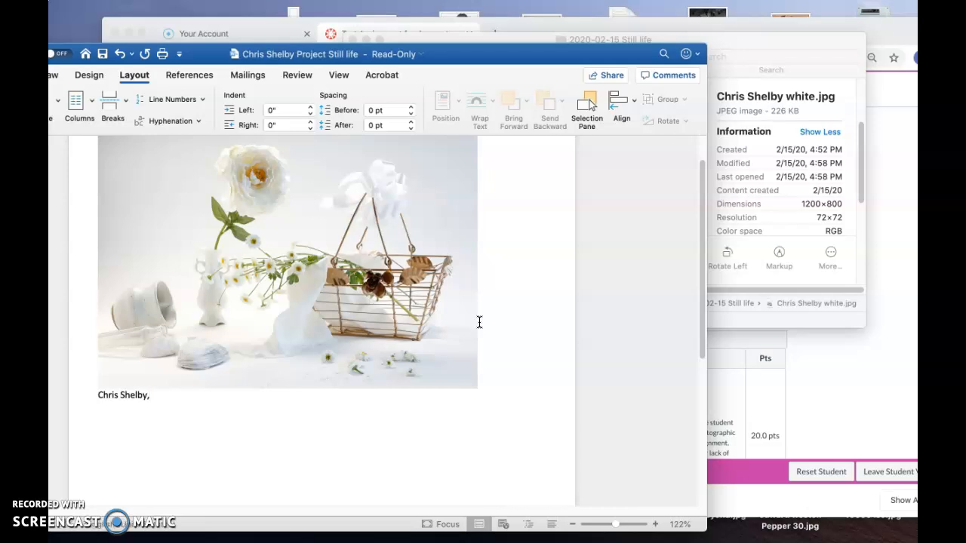
pyautogui.write(', White Background, ')
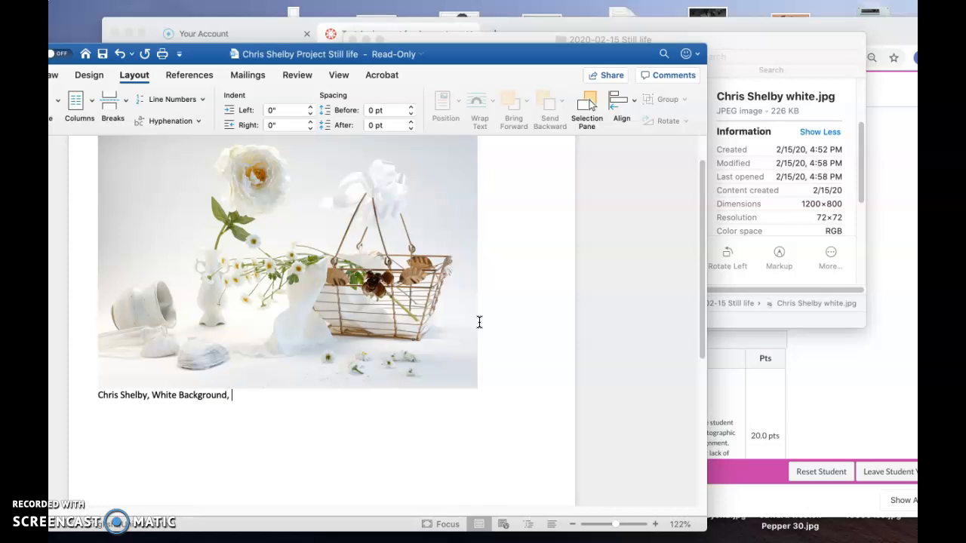
pyautogui.write('Feb. 15, 2020,')
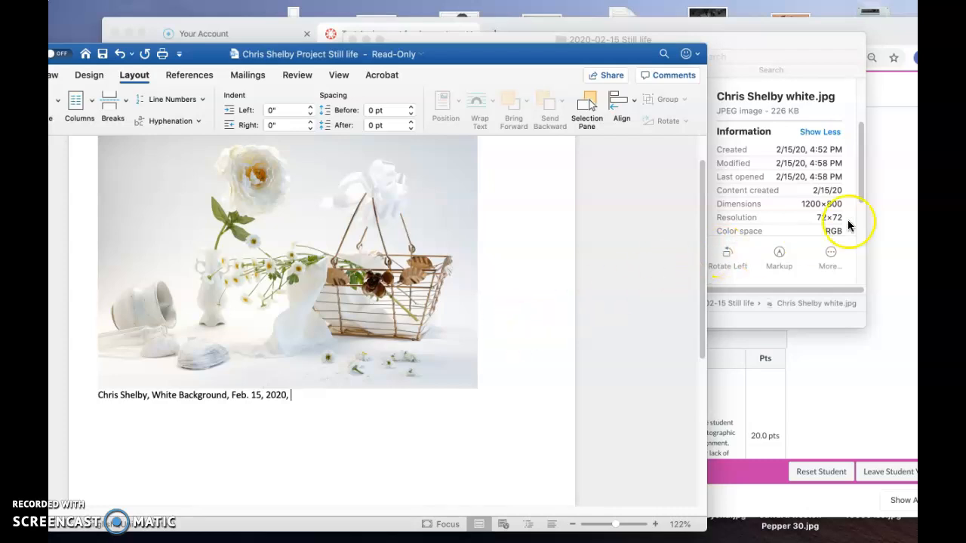
# Append the photo's exposure settings F/13 @ 1/50 sec. to the end of the caption.
pyautogui.click(861, 191)
pyautogui.moveTo(860, 192); pyautogui.dragTo(861, 253)
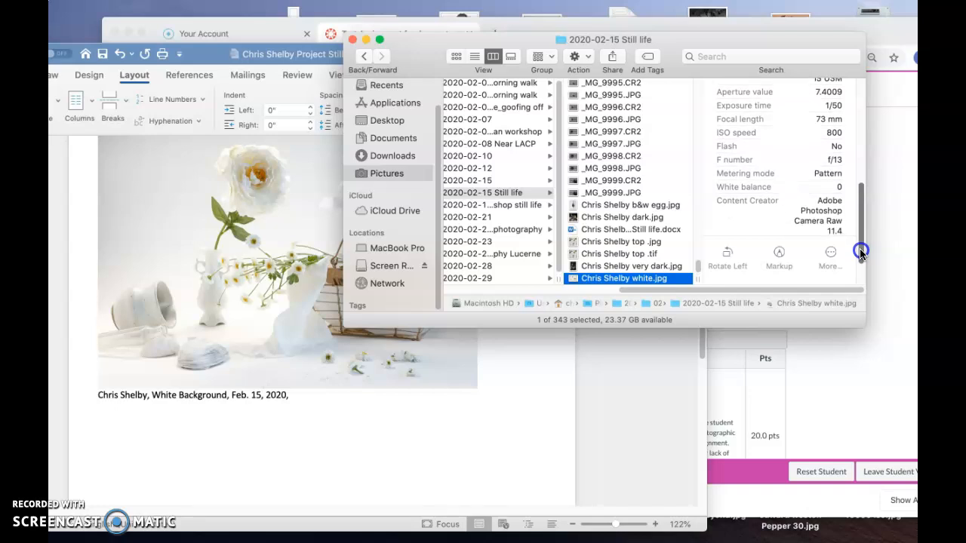
pyautogui.click(299, 395)
pyautogui.write('F/13')
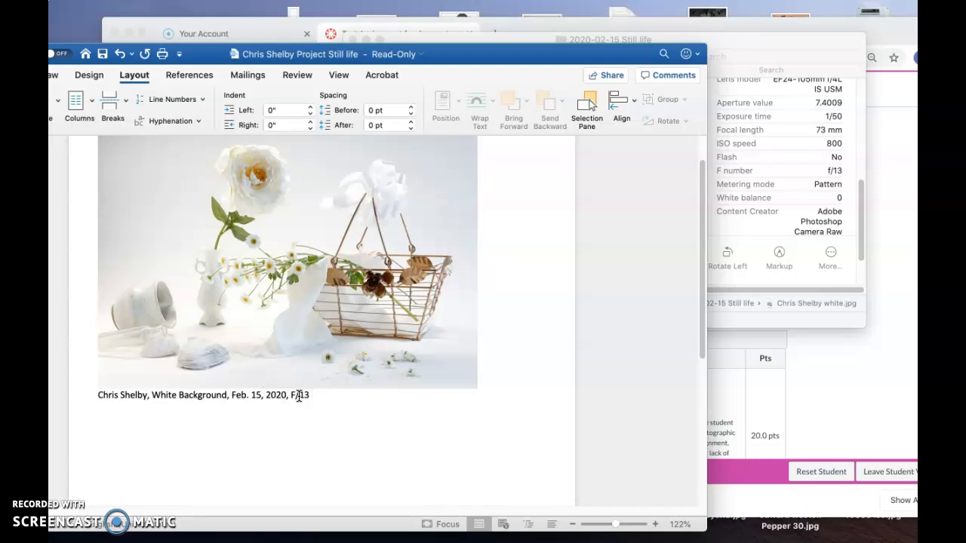
pyautogui.write(' @ 1/50 sec.')
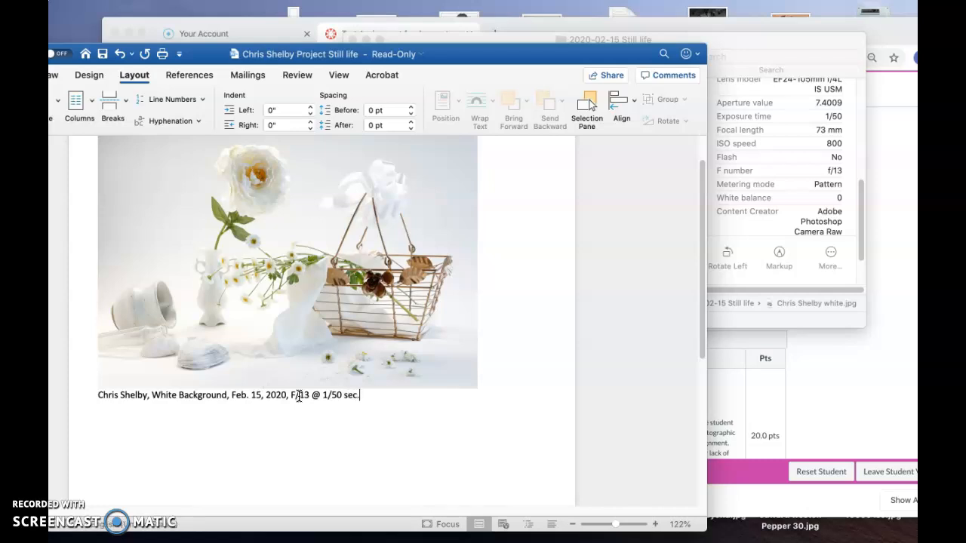
# Append 800 ISO and 73mm to the end of the white-background photo's caption.
pyautogui.press('BackSpace')
pyautogui.write(', 800 ISO, 73mm')
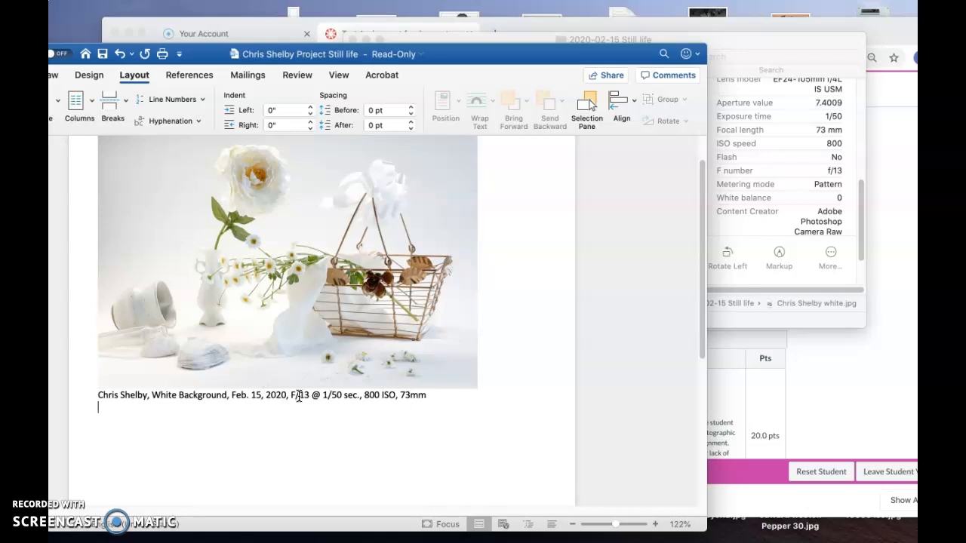
pyautogui.write('This is a still life comp')
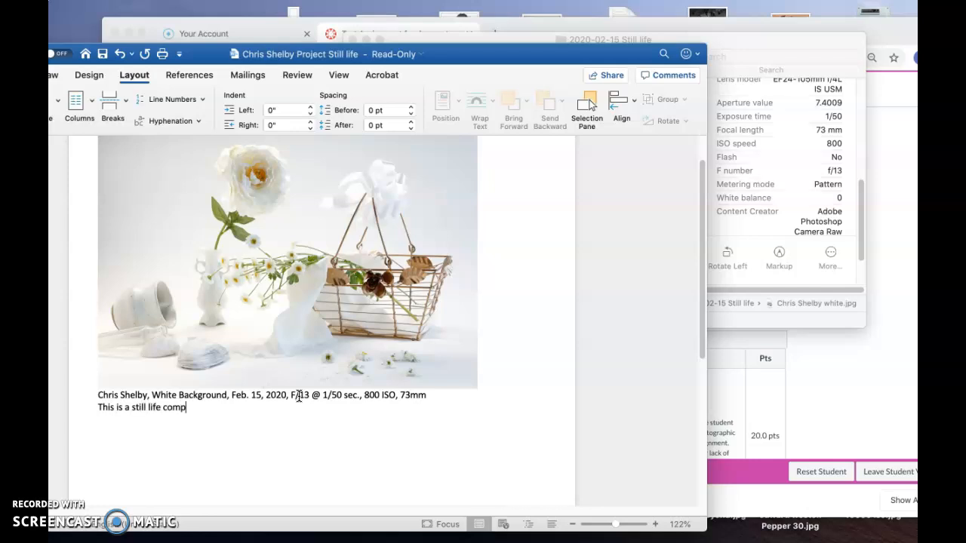
pyautogui.write('osition usi')
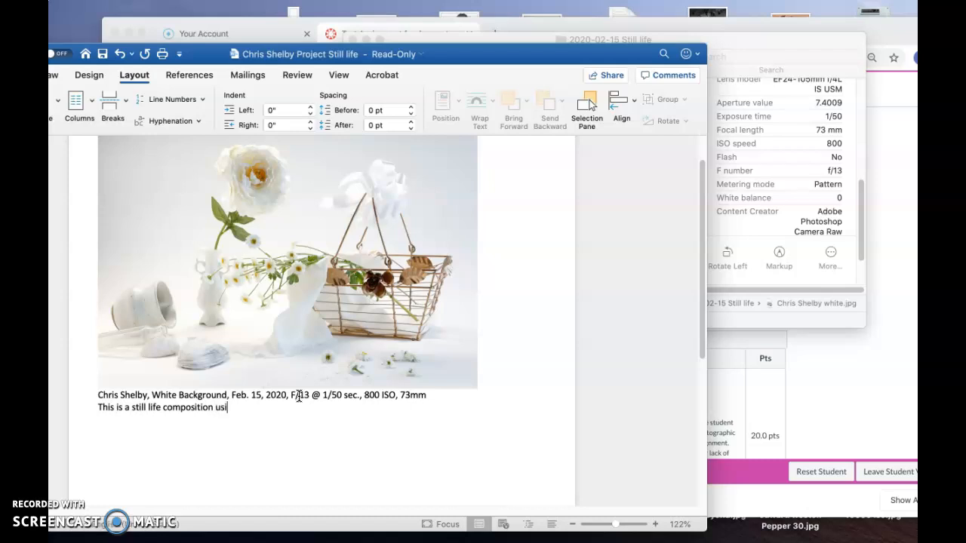
pyautogui.write('ng a white background.')
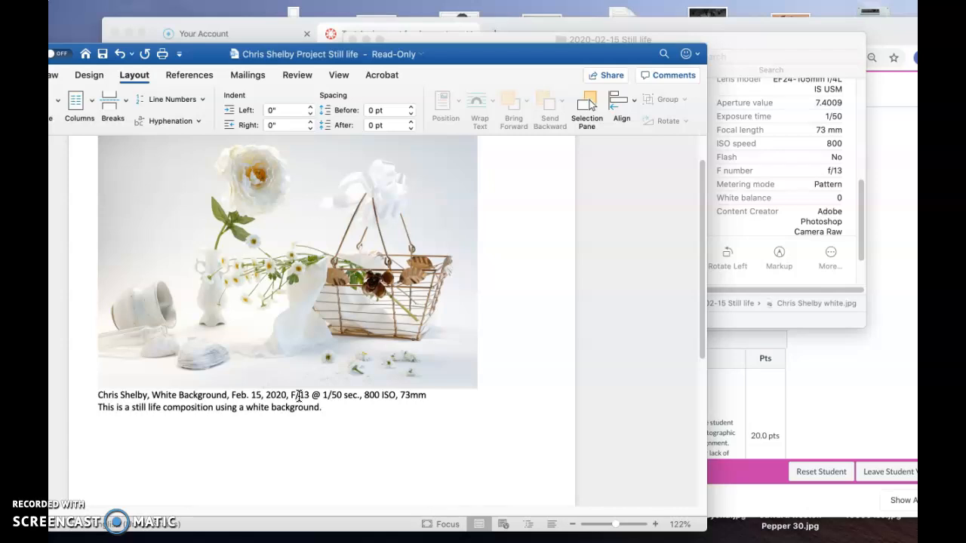
# Add the description line This is a still life composition using a white background. and start two new lines below it.
pyautogui.press('Return')
pyautogui.press('Return')
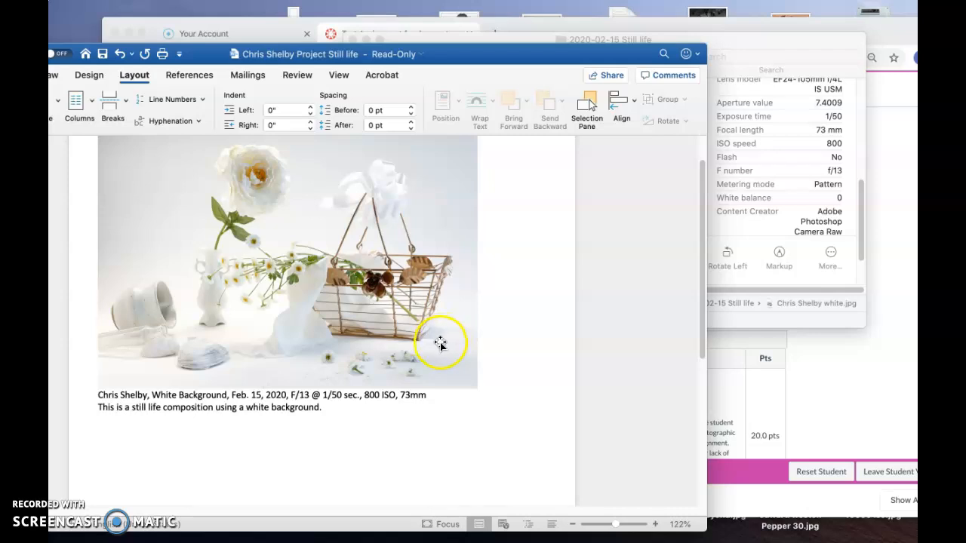
pyautogui.click(758, 240)
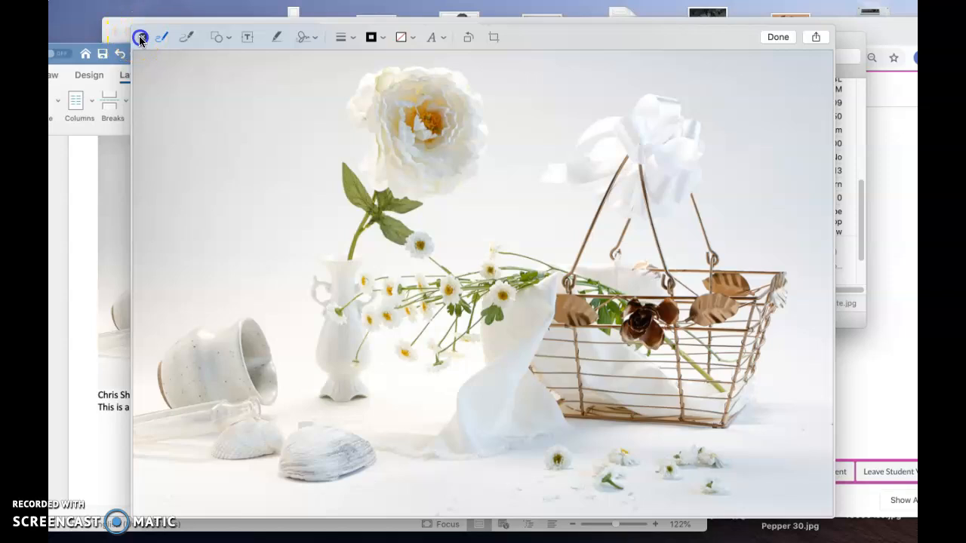
pyautogui.click(141, 37)
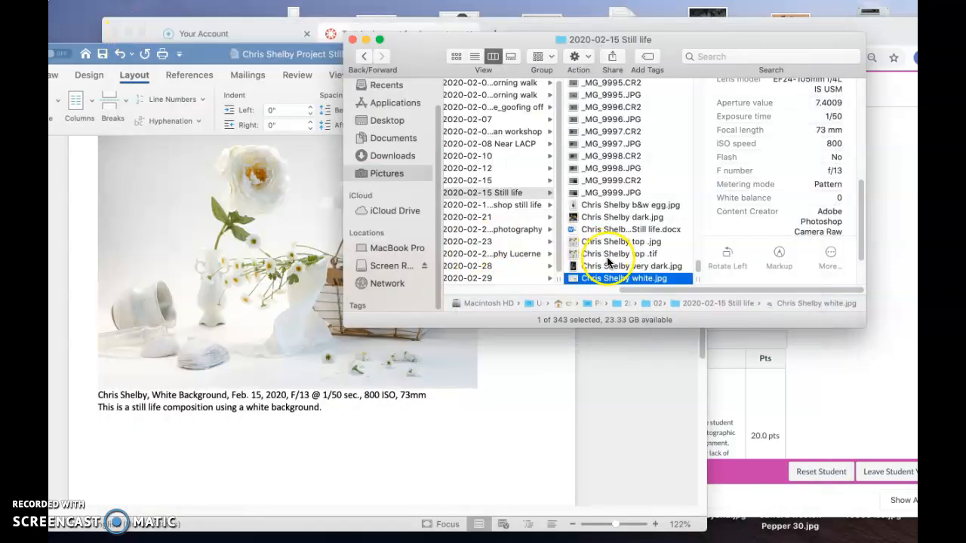
pyautogui.click(615, 217)
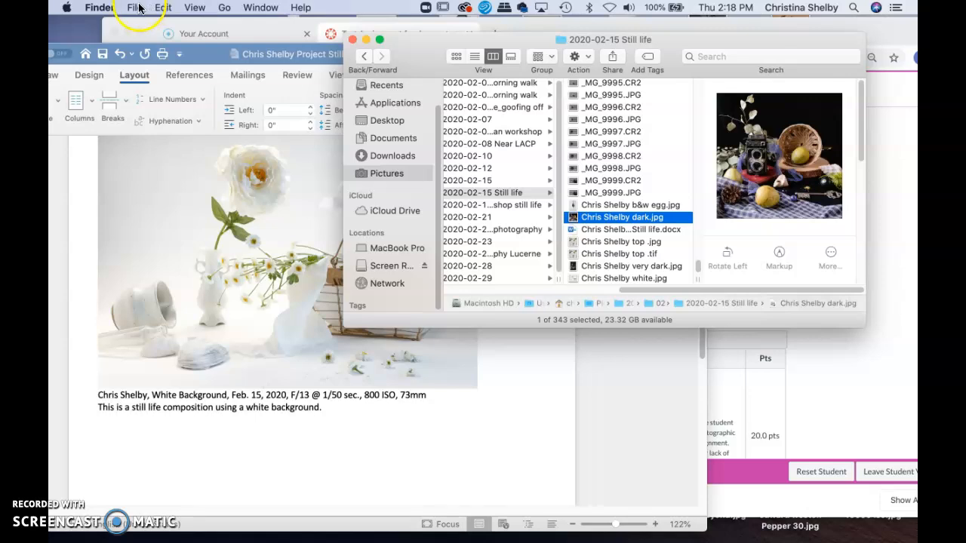
pyautogui.click(161, 7)
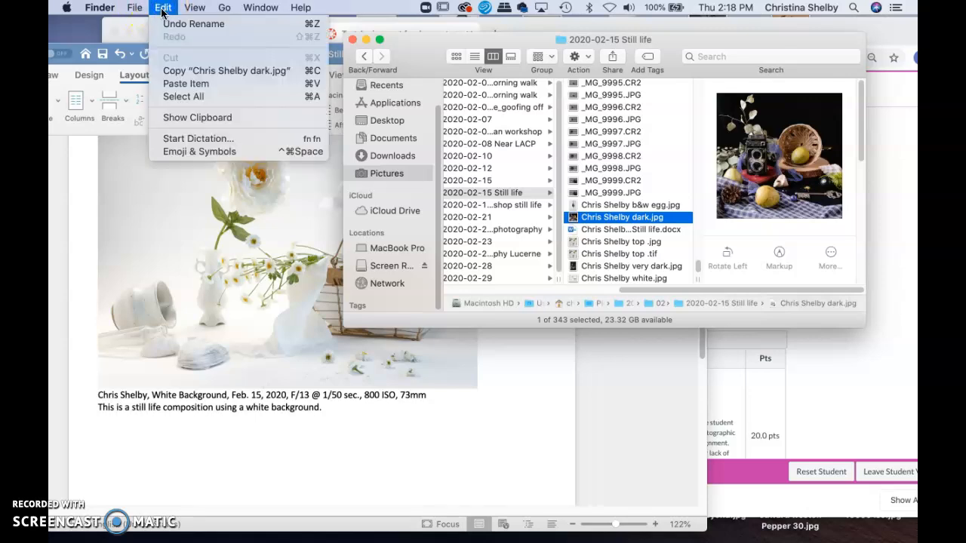
pyautogui.click(166, 71)
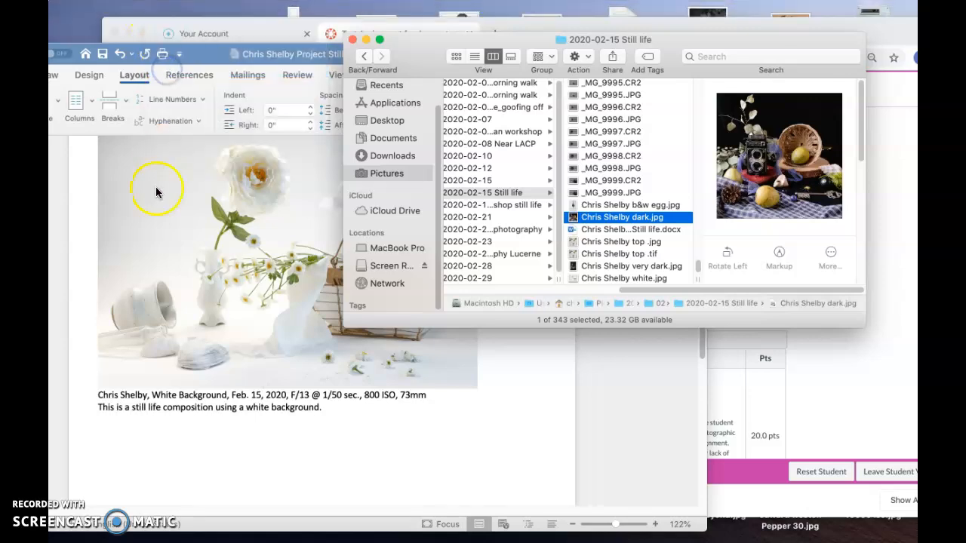
# Paste the dark photo into the document below the description line.
pyautogui.click(106, 440)
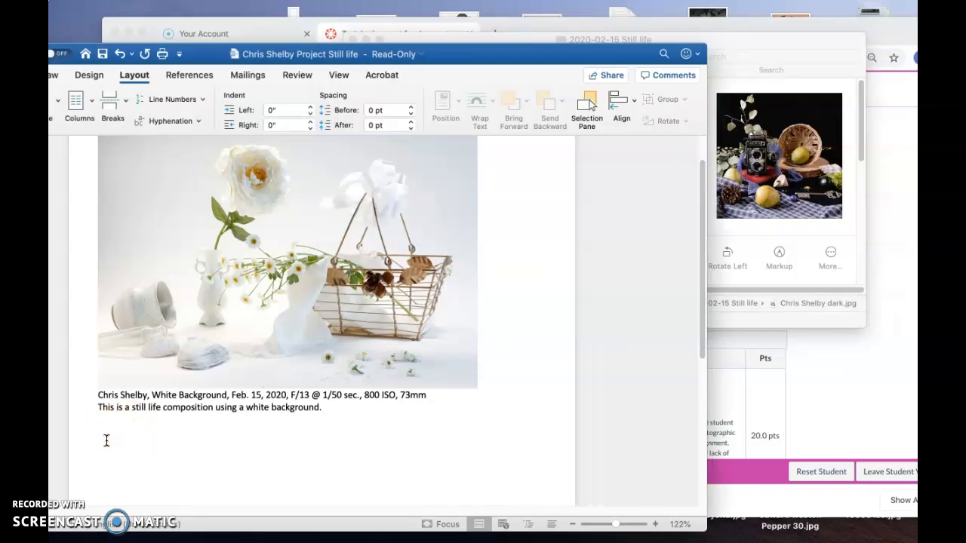
pyautogui.click(163, 6)
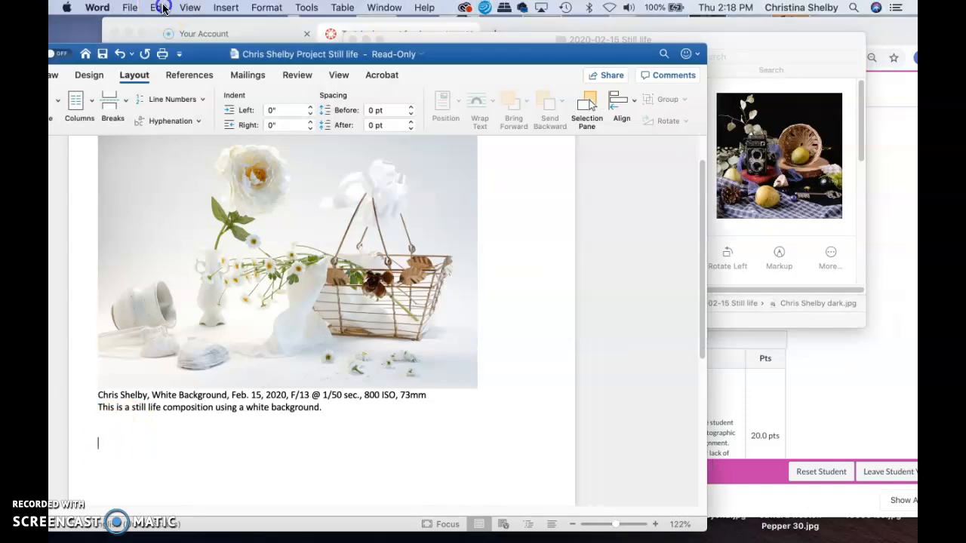
pyautogui.click(169, 91)
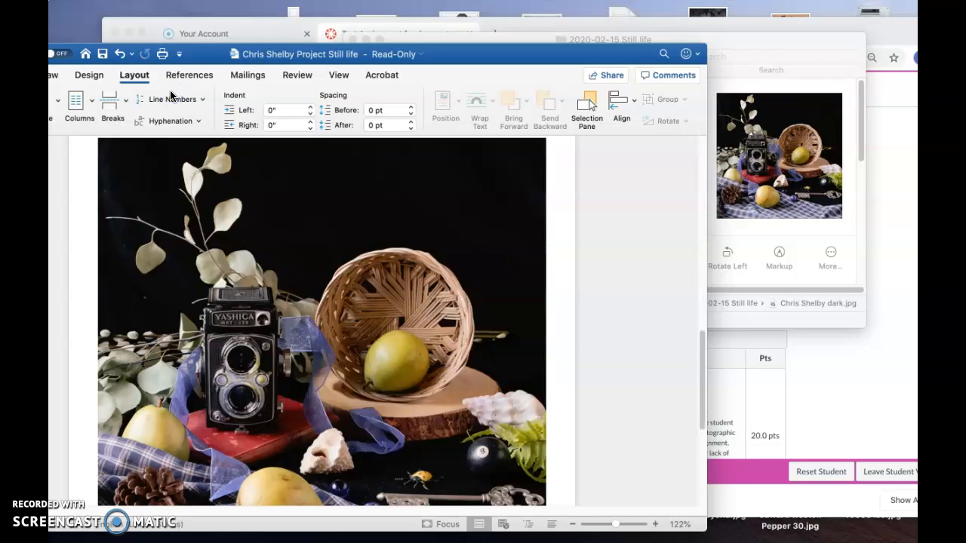
# Scale the dark photo down to about 60% of its pasted width using a corner handle.
pyautogui.scroll(-5, 370, 279)
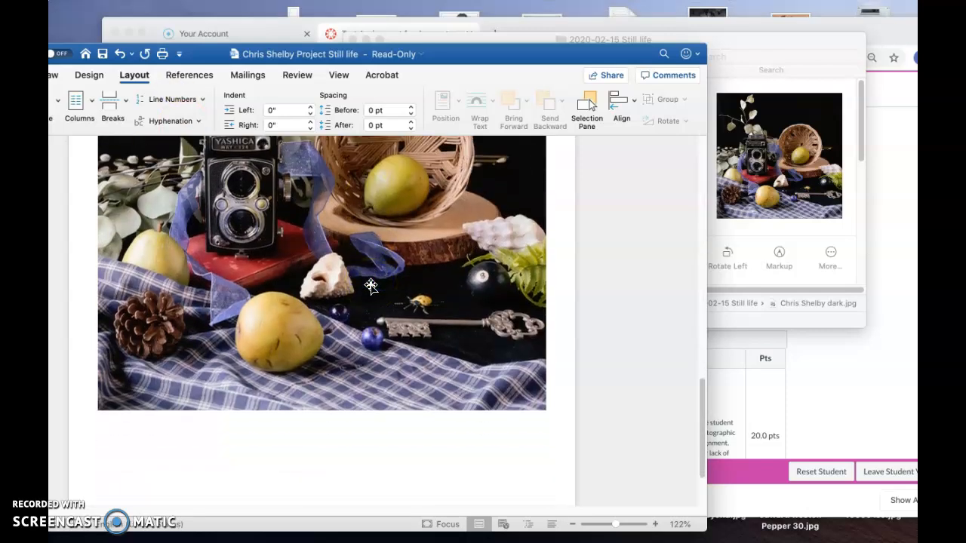
pyautogui.click(141, 379)
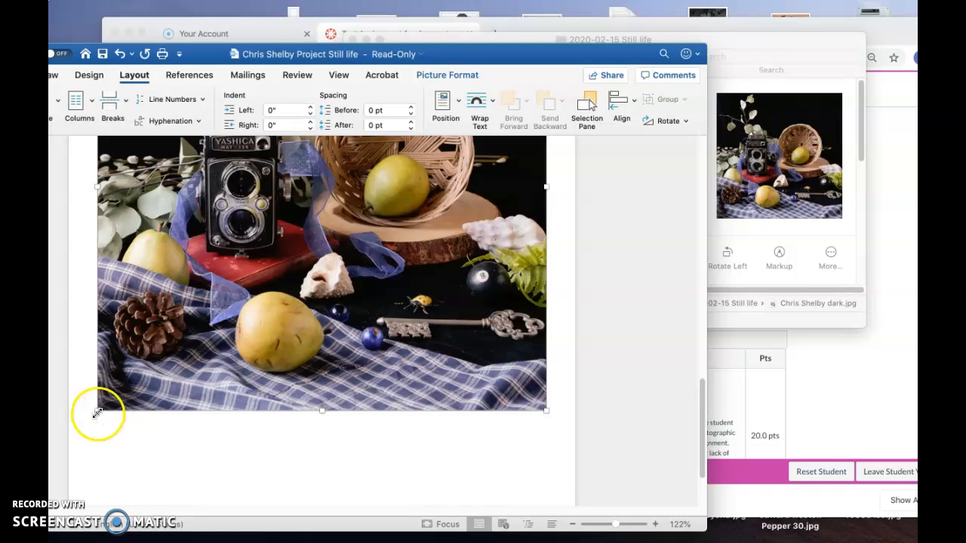
pyautogui.moveTo(97, 413); pyautogui.dragTo(190, 285)
pyautogui.scroll(2, 190, 286)
pyautogui.scroll(-4, 190, 285)
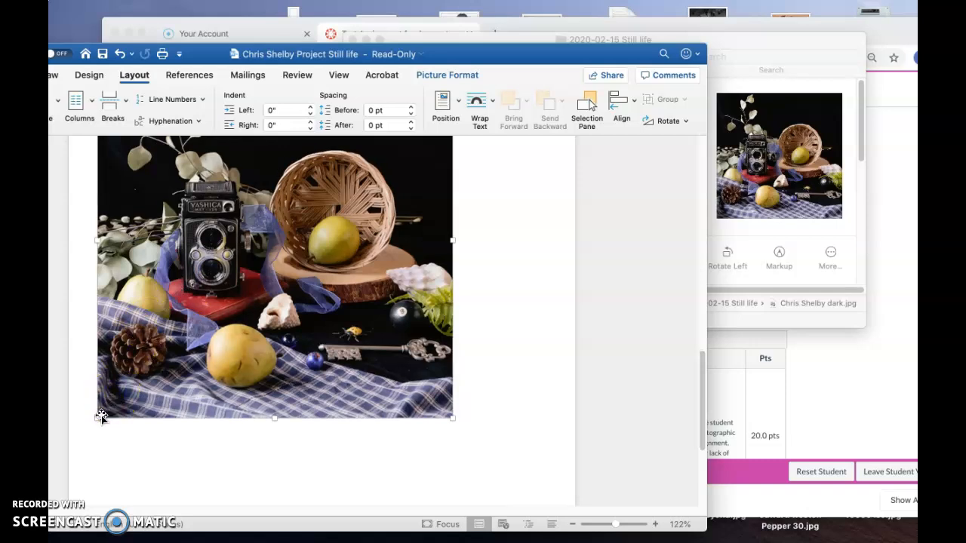
pyautogui.moveTo(99, 416); pyautogui.dragTo(174, 317)
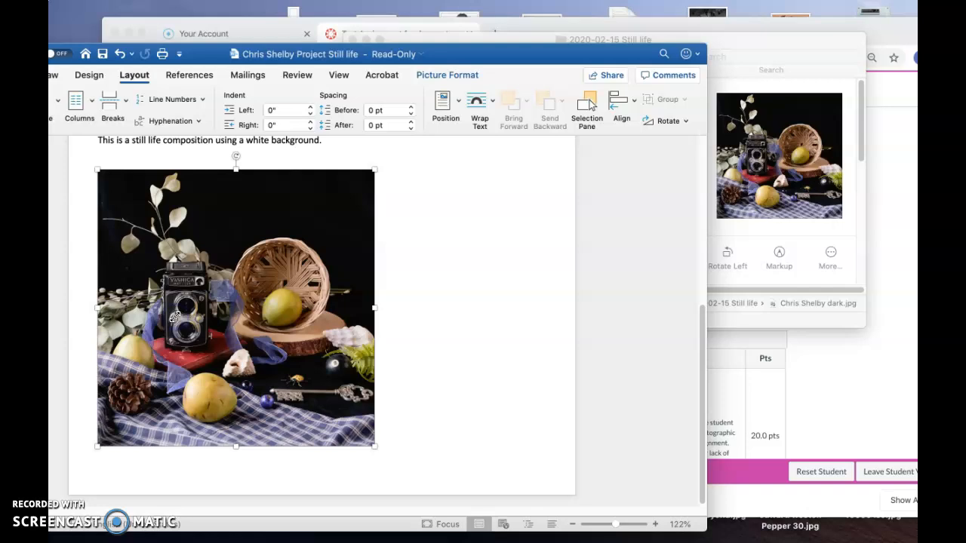
pyautogui.click(383, 442)
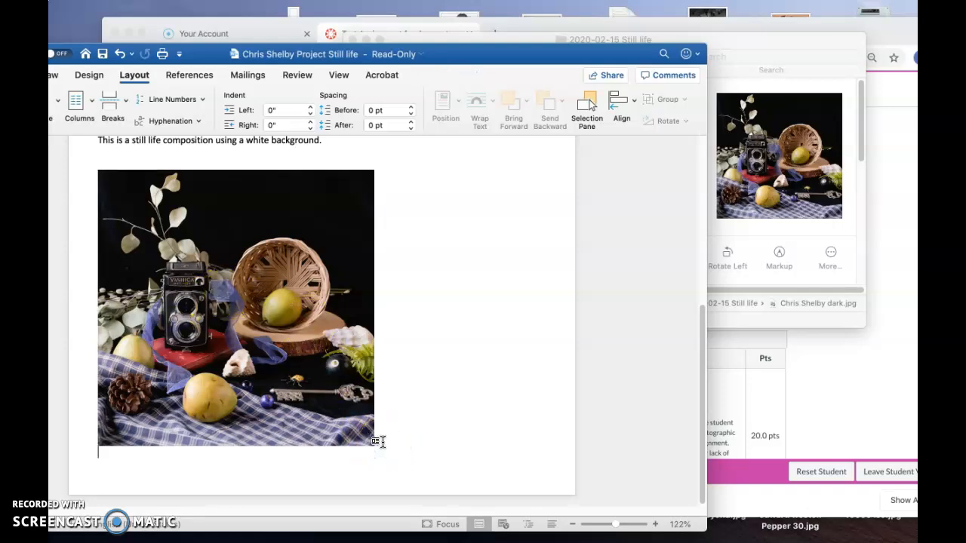
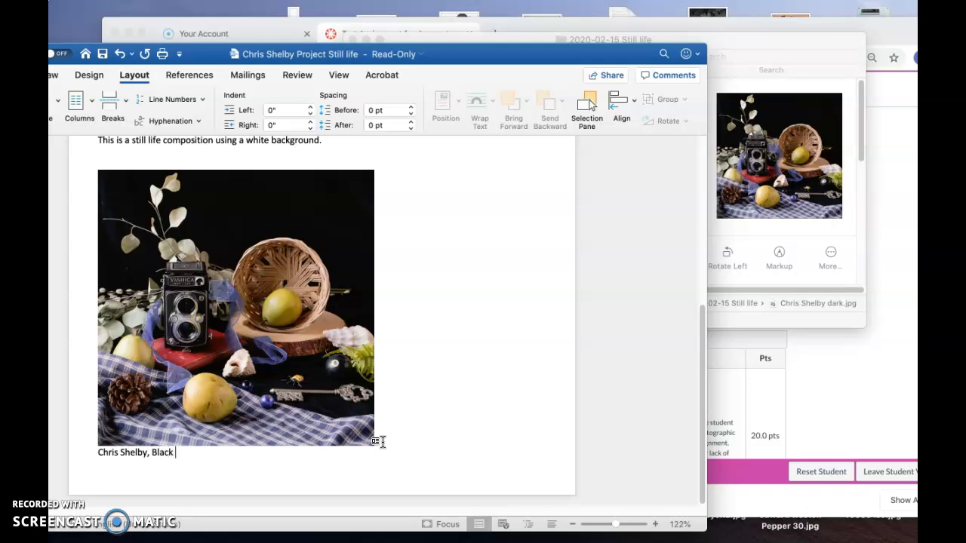
# Type a caption below the dark photo: the photographer's name, then Black background, Feb. 15, 2020 F.
pyautogui.write(' background, Feb. 15, 20')
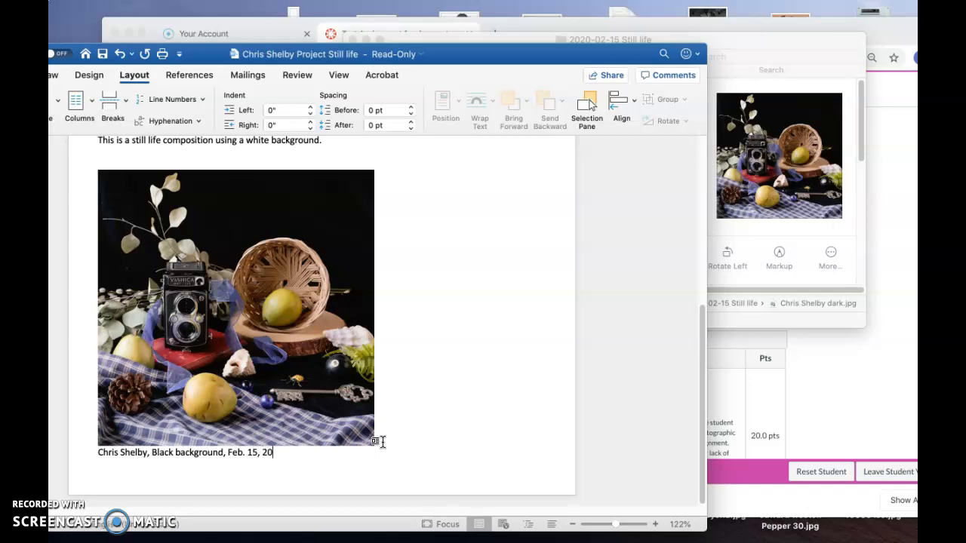
pyautogui.write('20 F/')
# Check the dark photo's metadata and append the exposure details F/10 @ 1/15 sec., 800ISO to its caption.
pyautogui.click(770, 287)
pyautogui.moveTo(860, 143); pyautogui.dragTo(855, 232)
pyautogui.click(309, 453)
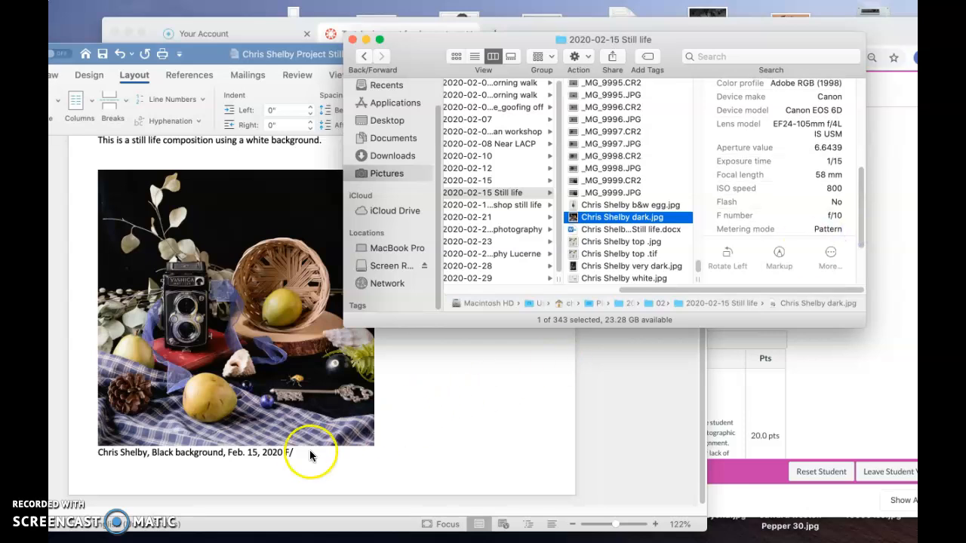
pyautogui.write('10 @')
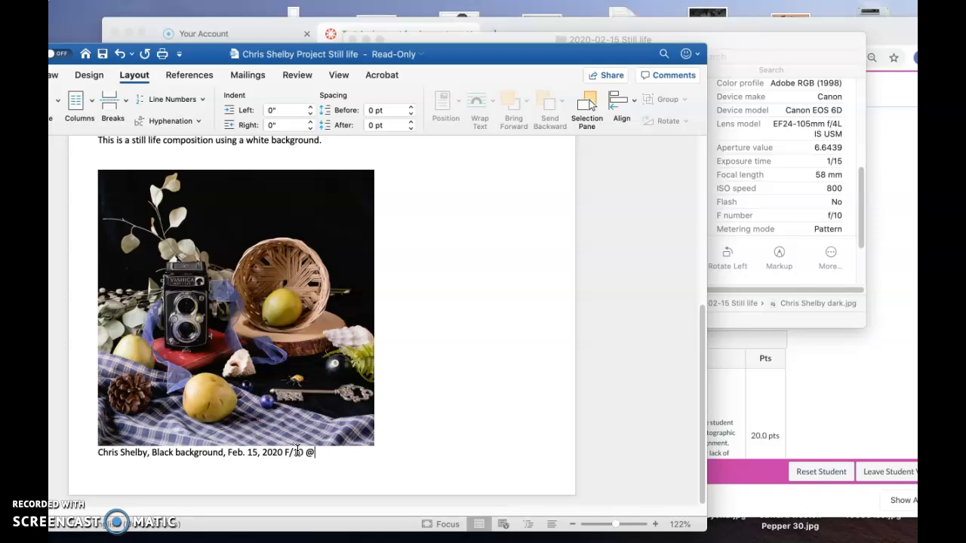
pyautogui.write(' 1/15 sec., 800ISO')
pyautogui.press('Return')
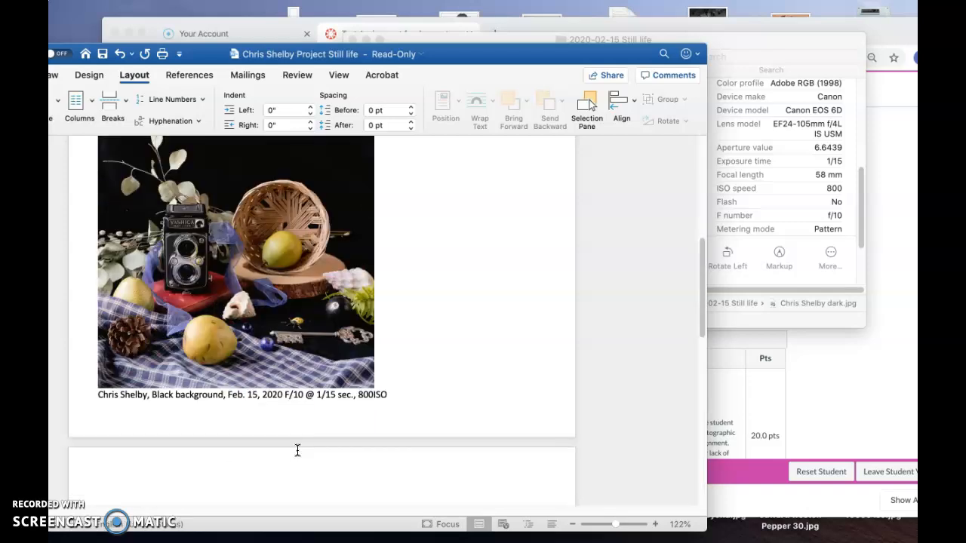
# Shrink the dark photo slightly with a corner handle and add 58mm on the line below its caption.
pyautogui.click(300, 341)
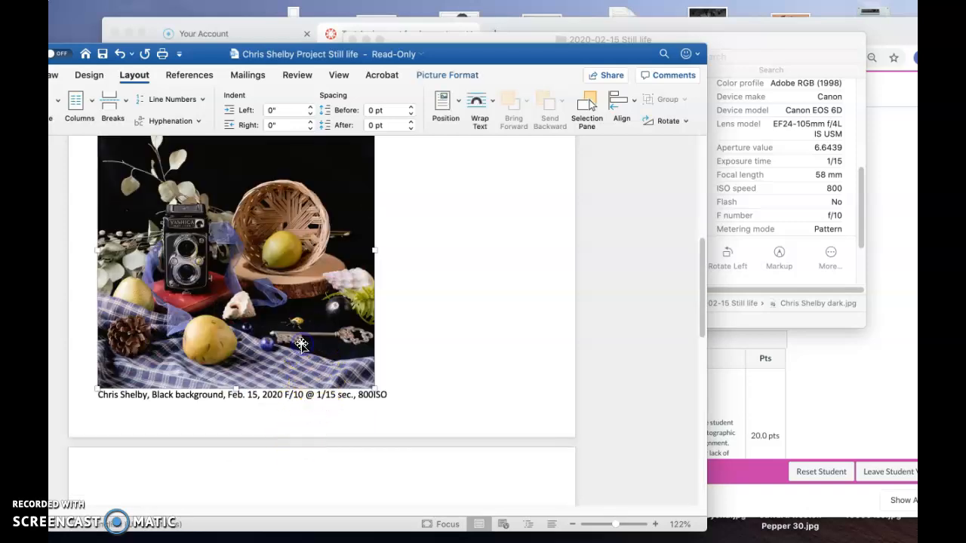
pyautogui.moveTo(98, 387); pyautogui.dragTo(110, 381)
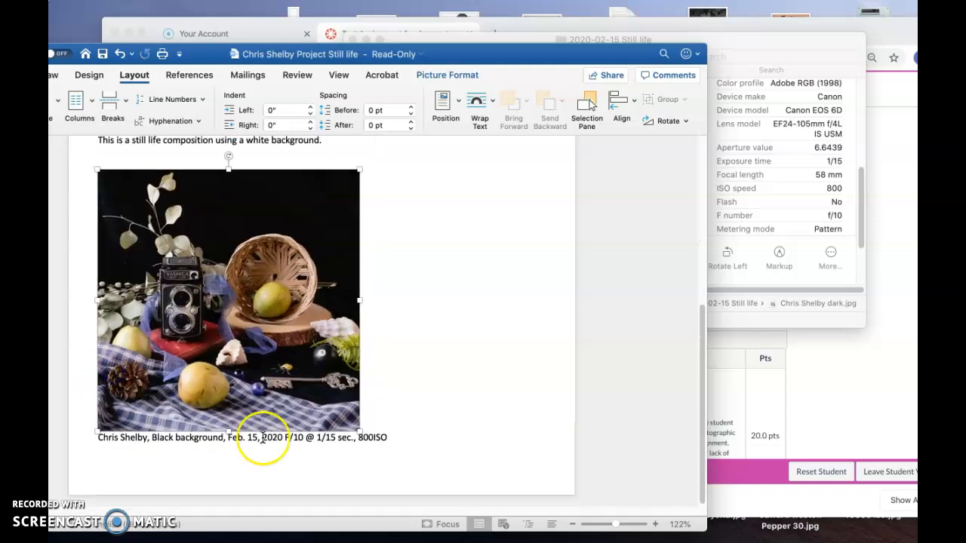
pyautogui.click(396, 435)
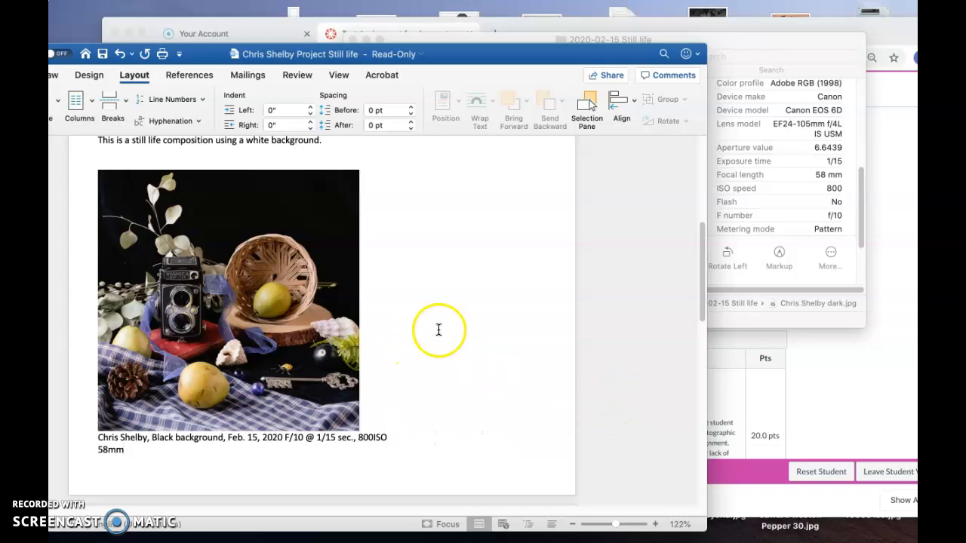
# Scroll through the document to review both photos and their captions.
pyautogui.scroll(2, 438, 330)
pyautogui.scroll(5, 440, 329)
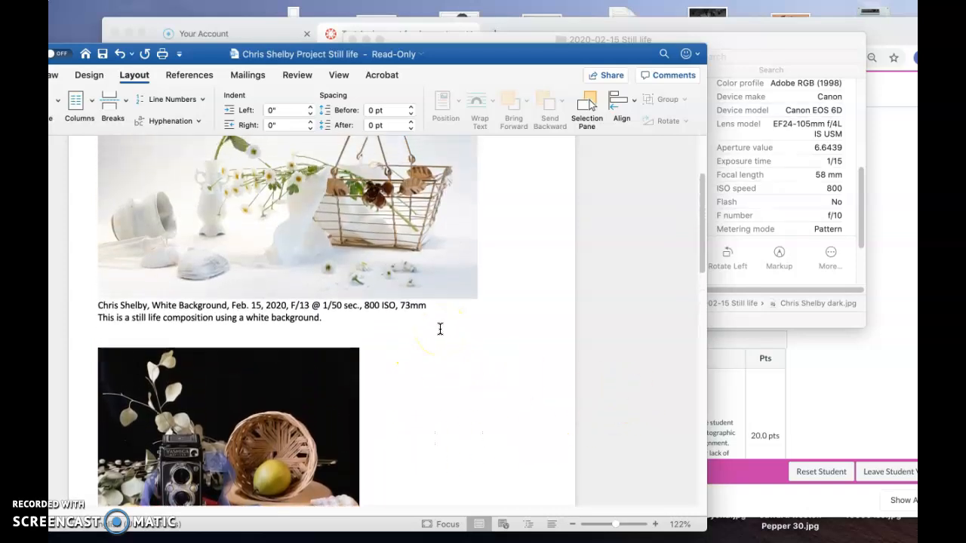
pyautogui.scroll(-4, 440, 329)
pyautogui.scroll(2, 440, 329)
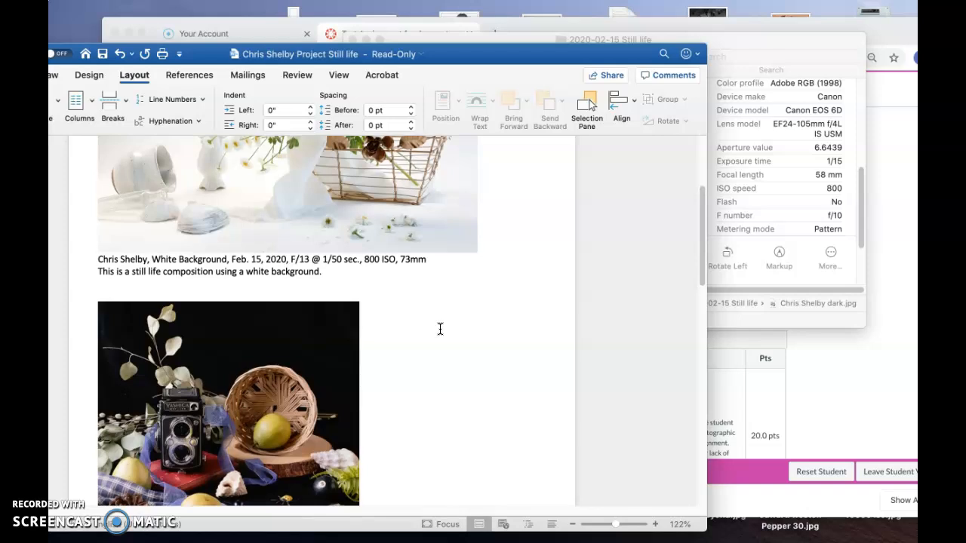
pyautogui.scroll(5, 440, 329)
pyautogui.scroll(-4, 440, 329)
pyautogui.scroll(4, 440, 329)
pyautogui.scroll(3, 440, 329)
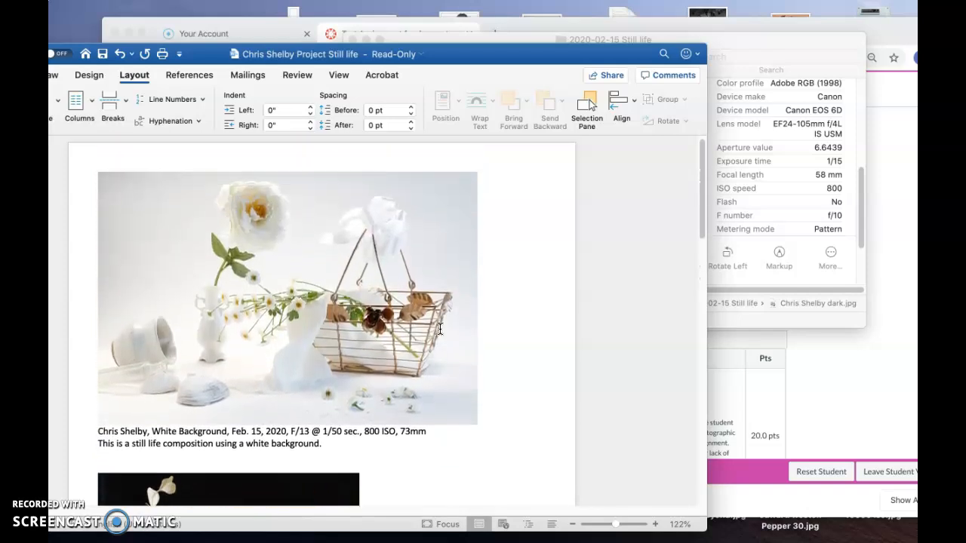
pyautogui.scroll(-7, 440, 329)
pyautogui.scroll(2, 440, 329)
pyautogui.scroll(5, 440, 329)
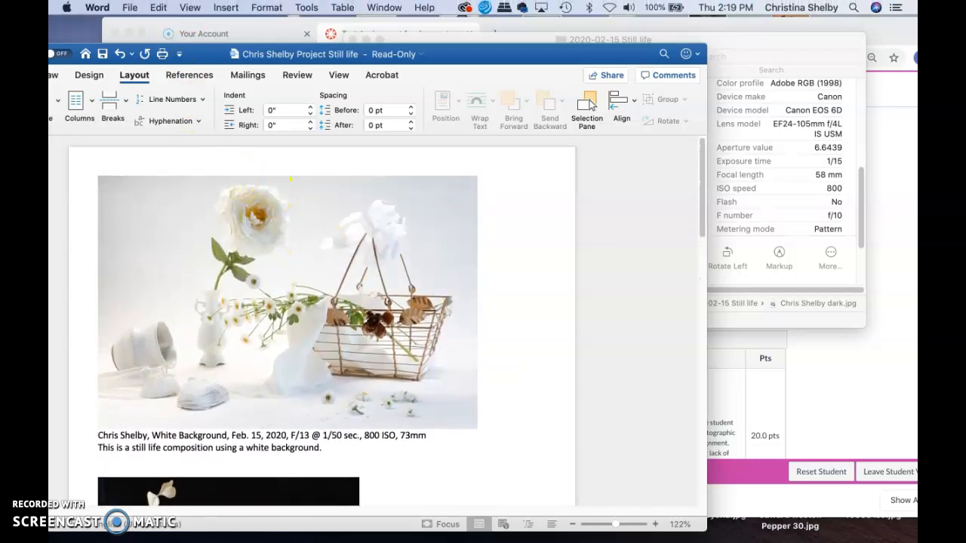
# Save the document as a new file named with the photographer's name followed by Project #1.docx.
pyautogui.click(129, 6)
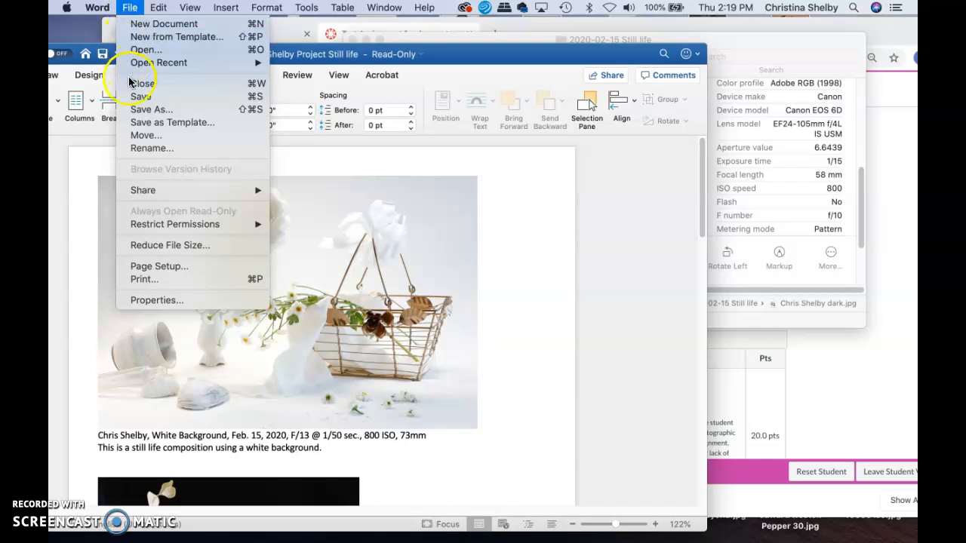
pyautogui.click(134, 110)
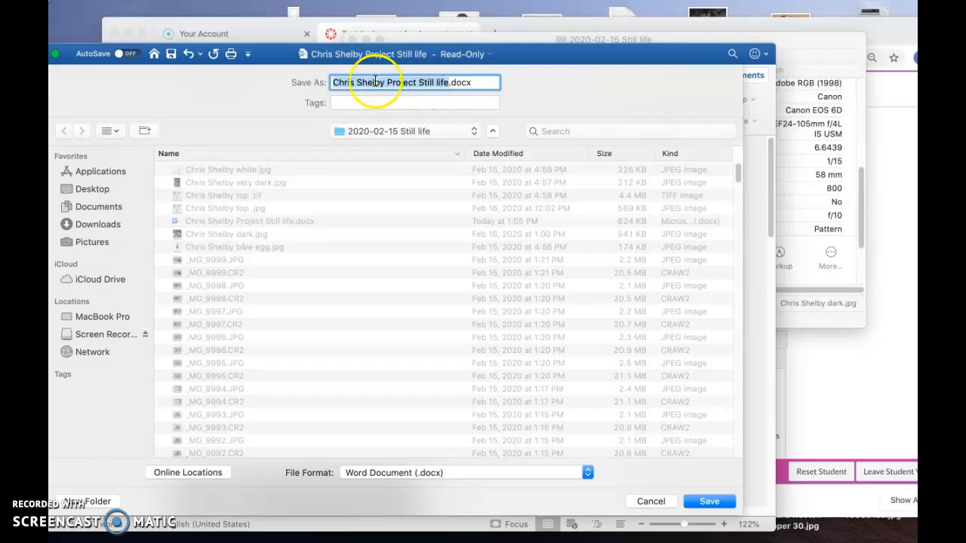
pyautogui.click(417, 82)
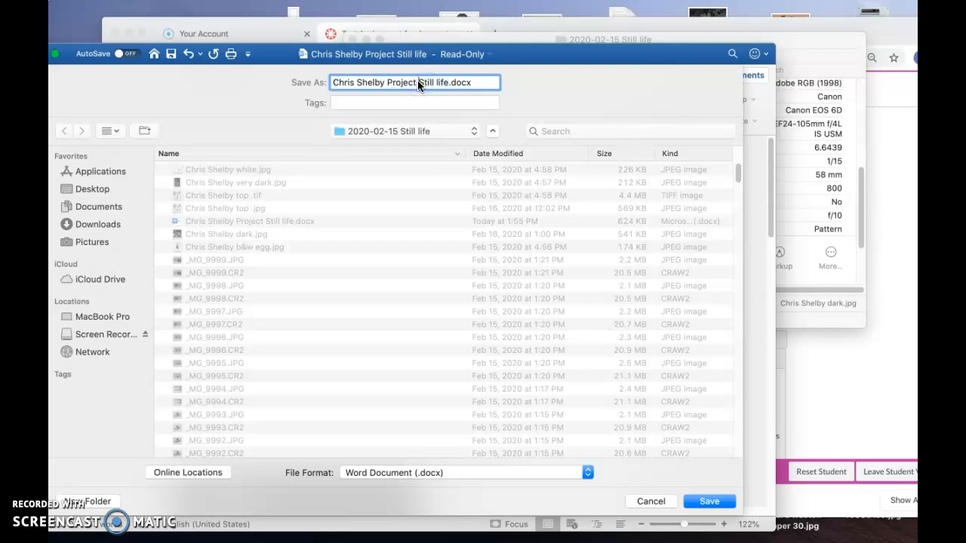
pyautogui.click(448, 79)
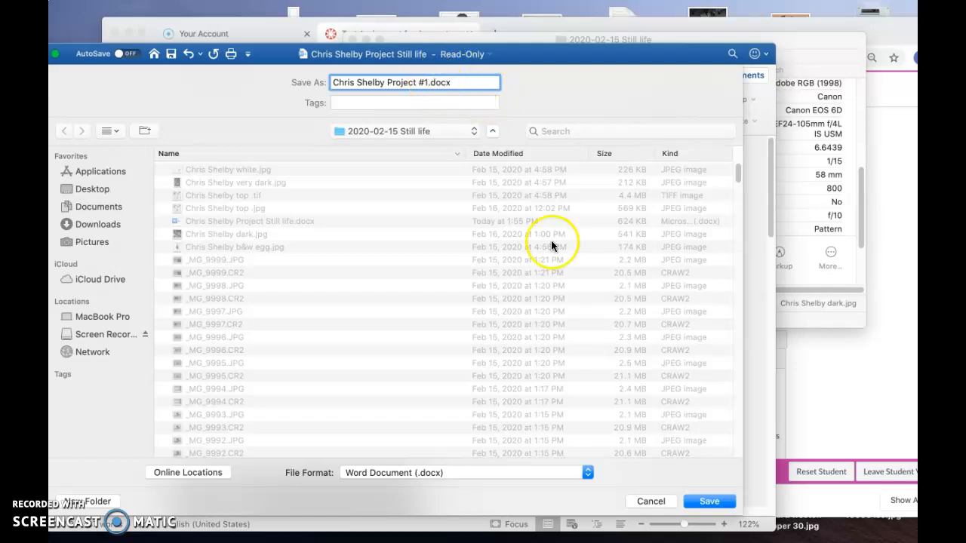
pyautogui.click(691, 502)
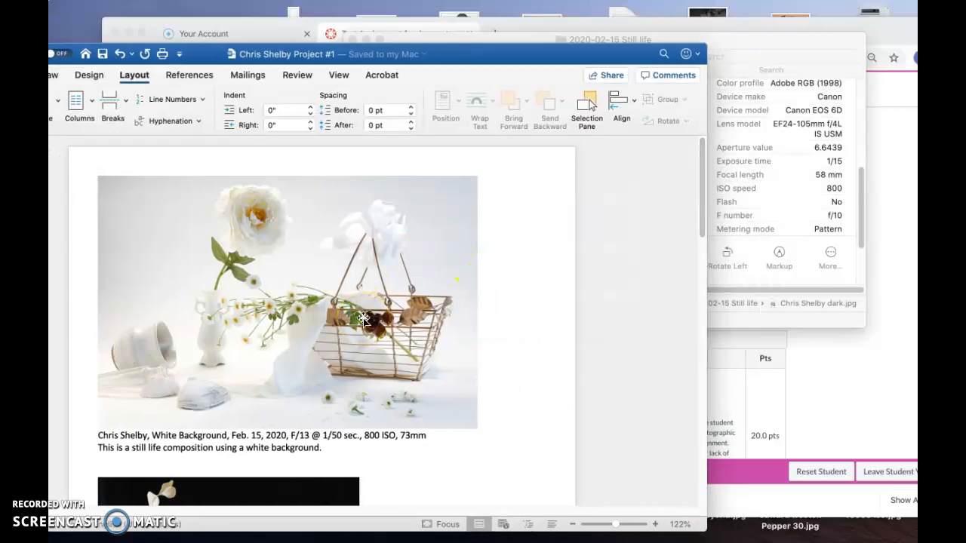
# Switch to the browser and submit the saved Project #1 document from the 2020-02-15 Still life folder to Test Assignment for demonstration.
pyautogui.click(837, 378)
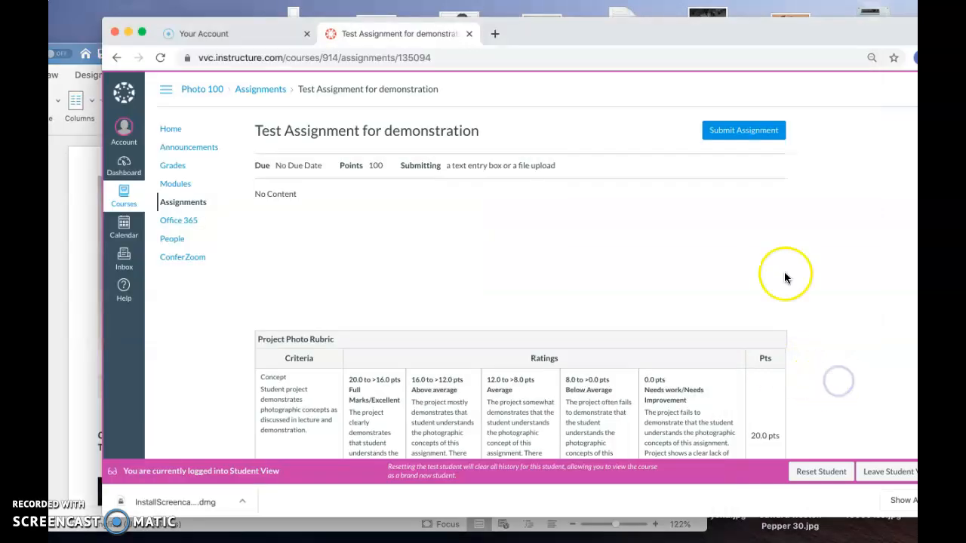
pyautogui.click(717, 132)
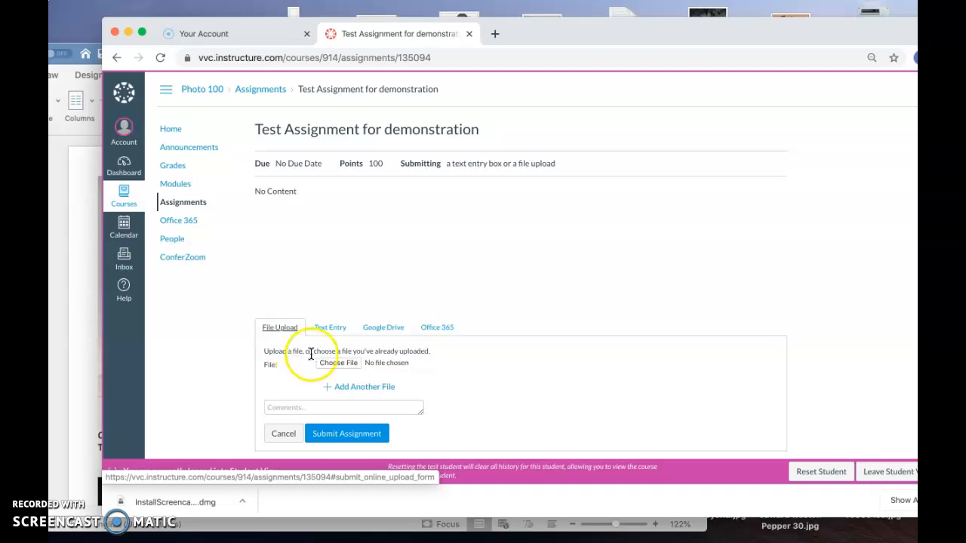
pyautogui.click(325, 362)
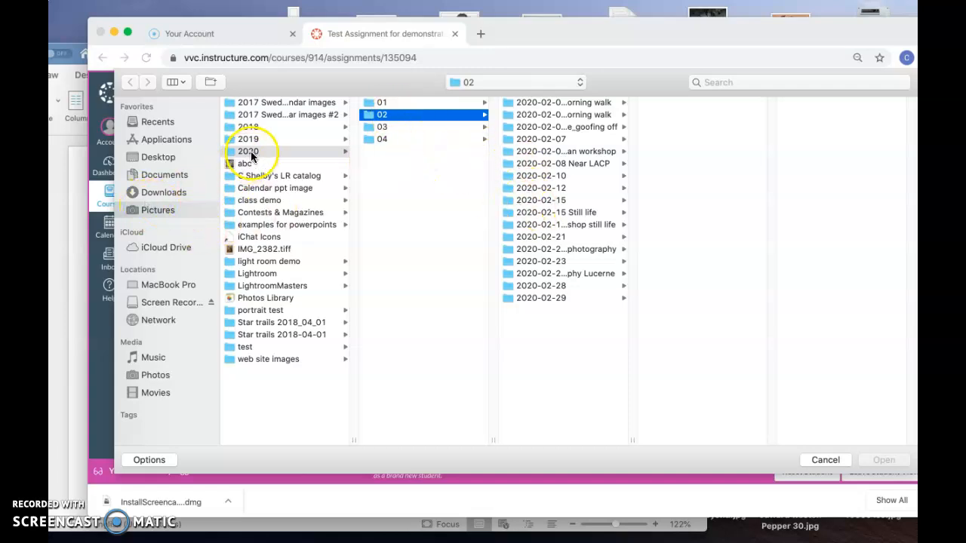
pyautogui.click(568, 214)
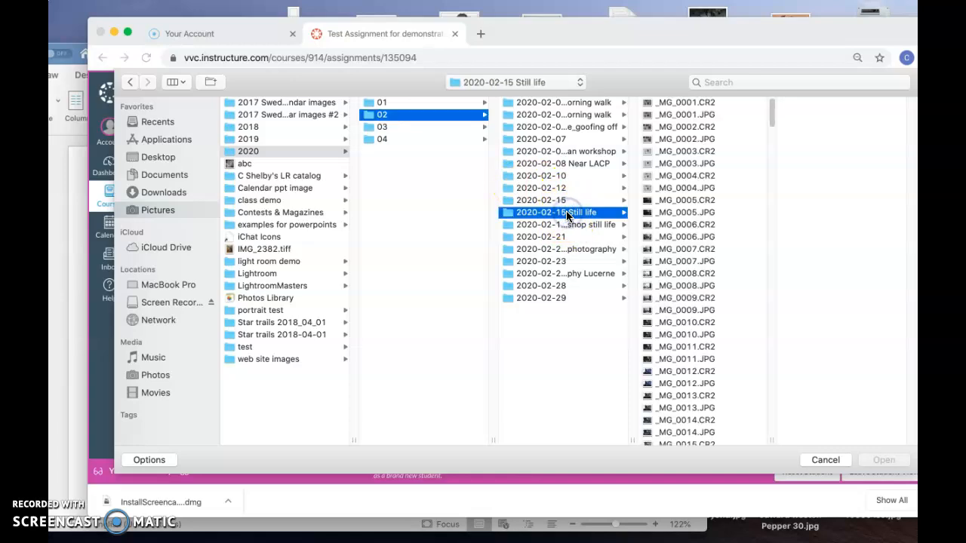
pyautogui.scroll(-15, 670, 239)
pyautogui.scroll(-20, 670, 237)
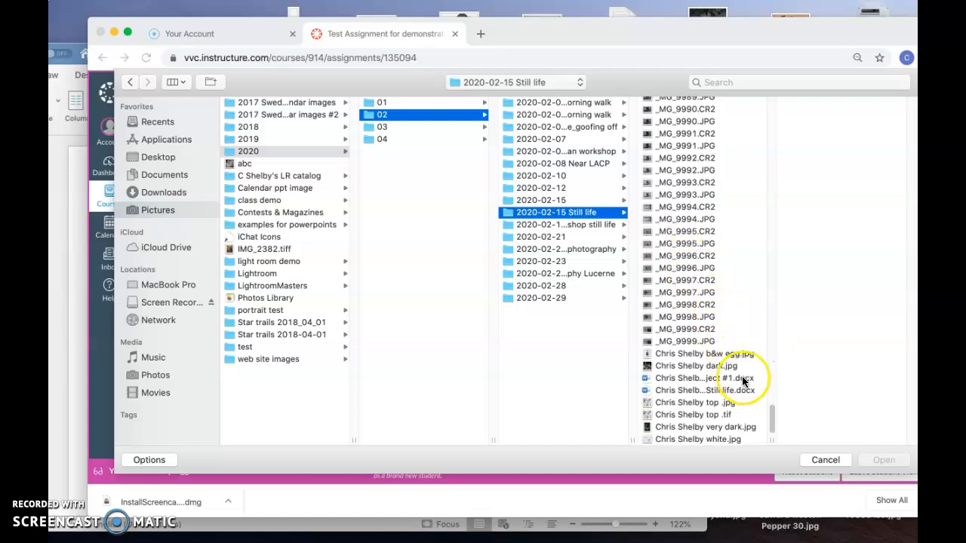
pyautogui.click(711, 379)
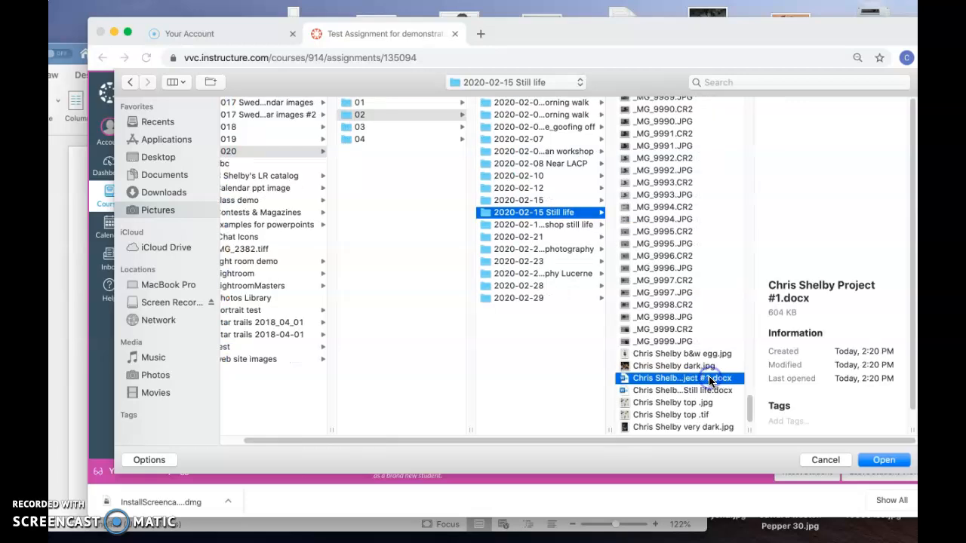
pyautogui.click(875, 461)
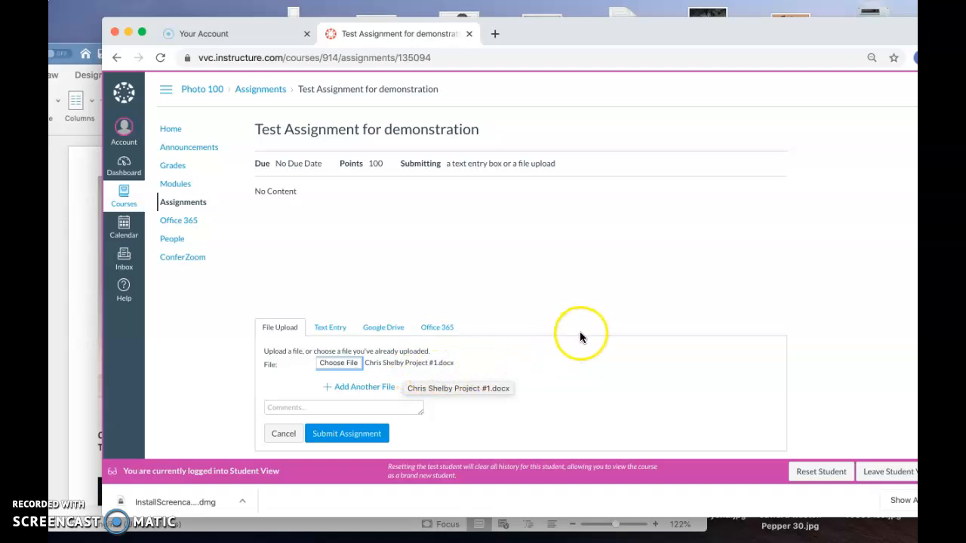
pyautogui.click(349, 432)
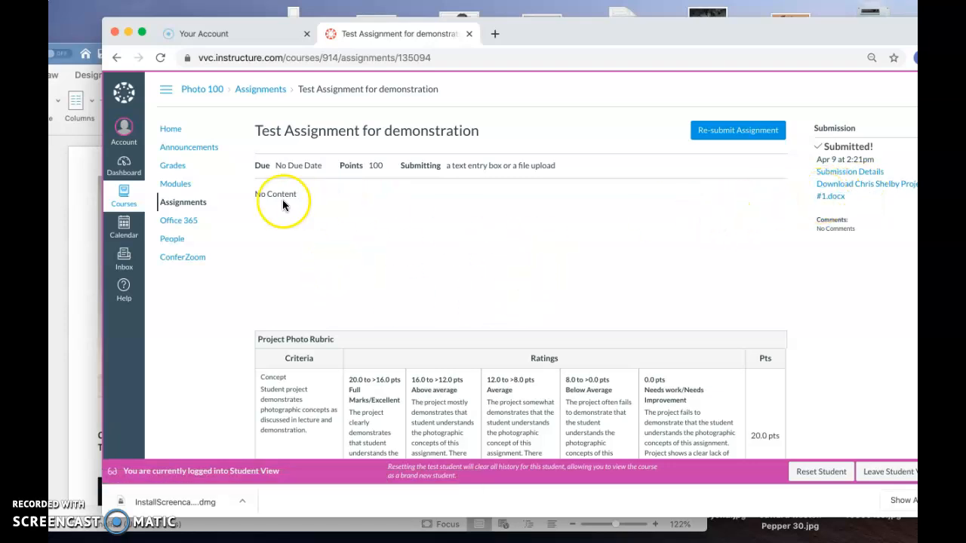
# Return to the course home, leave Student View, and open the course gradebook.
pyautogui.click(170, 132)
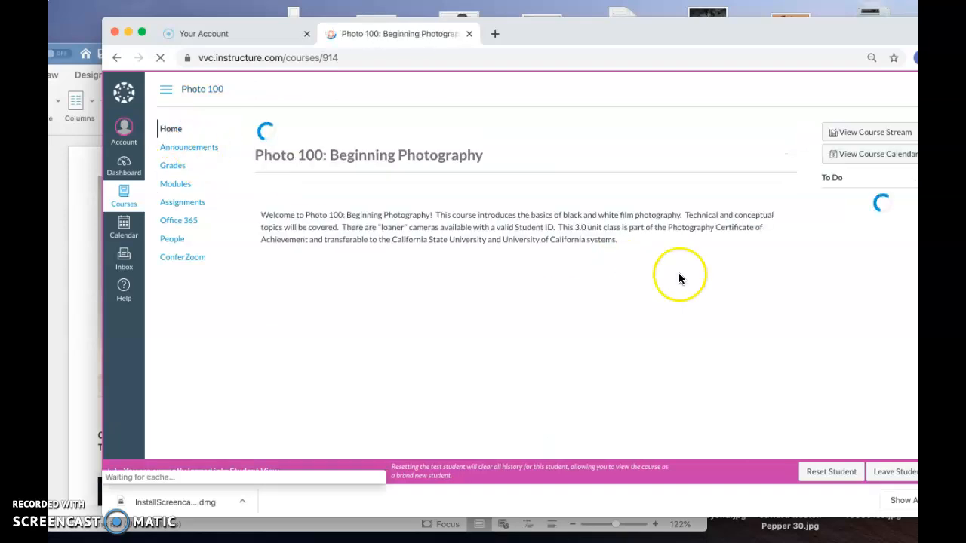
pyautogui.click(885, 471)
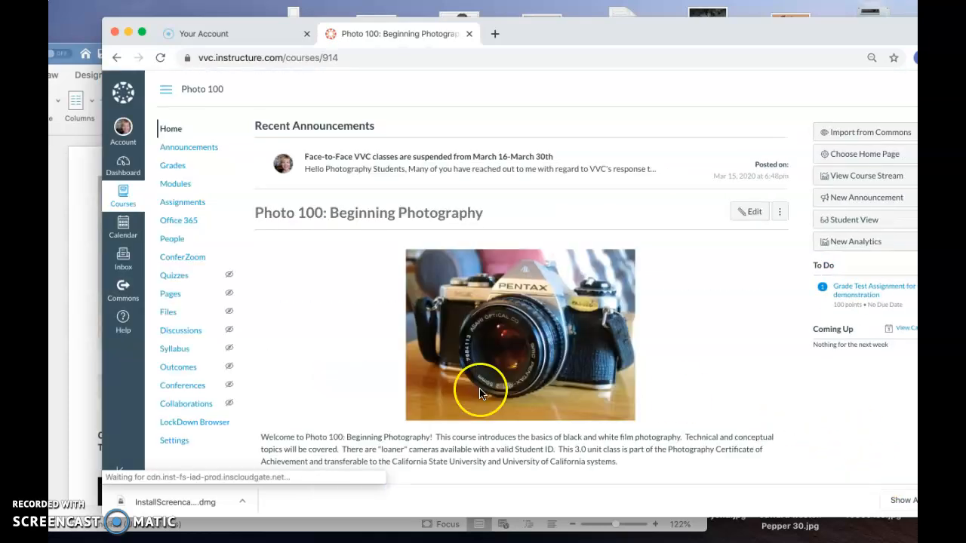
pyautogui.click(169, 167)
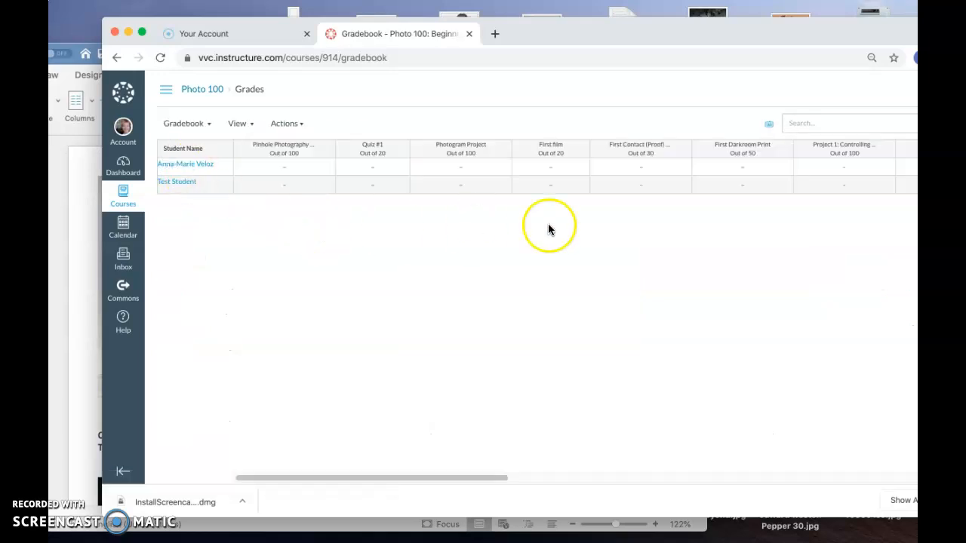
# Open the test student's Test Assignment for demonstration submission in SpeedGrader and review the submitted document's photos and captions.
pyautogui.hscroll(3, 608, 212)
pyautogui.hscroll(10, 608, 214)
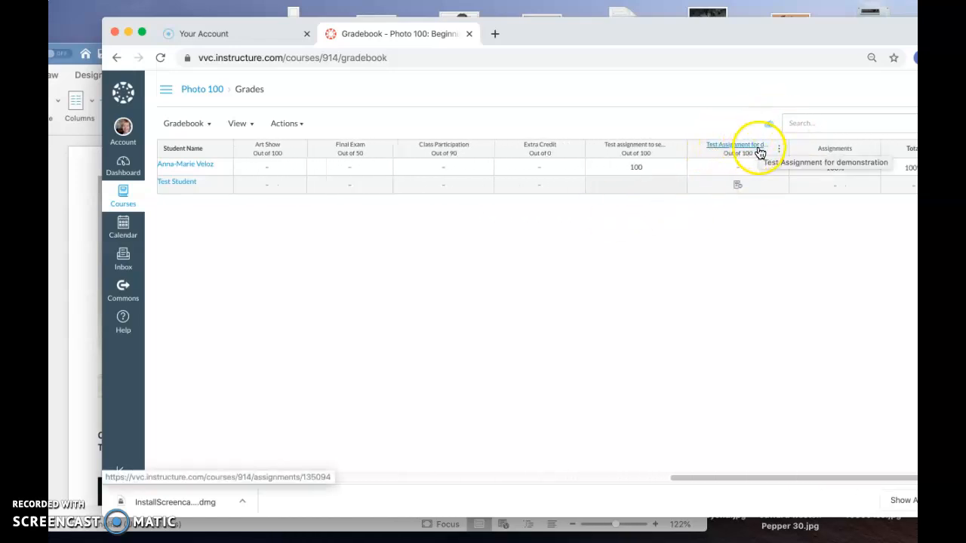
pyautogui.click(736, 186)
pyautogui.click(779, 185)
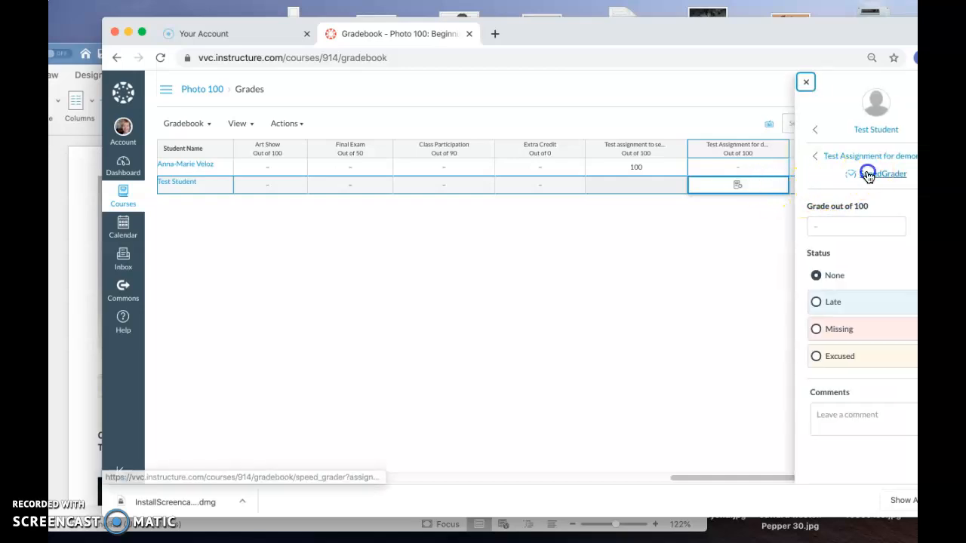
pyautogui.click(853, 174)
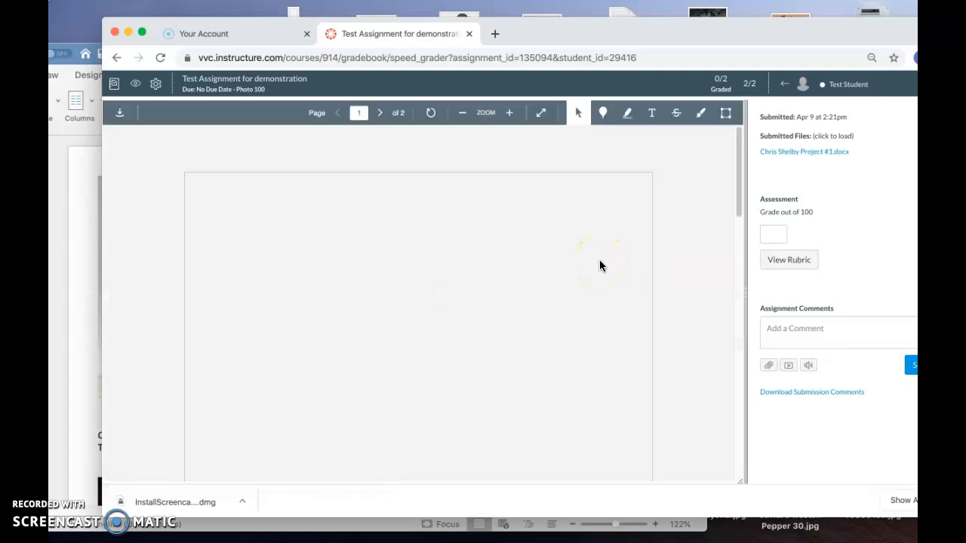
pyautogui.scroll(-5, 608, 290)
pyautogui.scroll(-2, 609, 294)
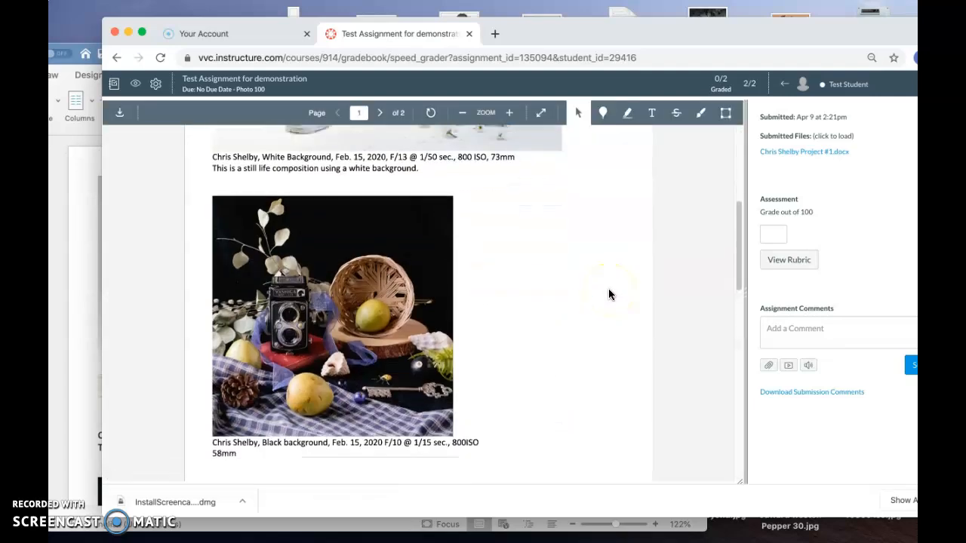
pyautogui.scroll(3, 610, 294)
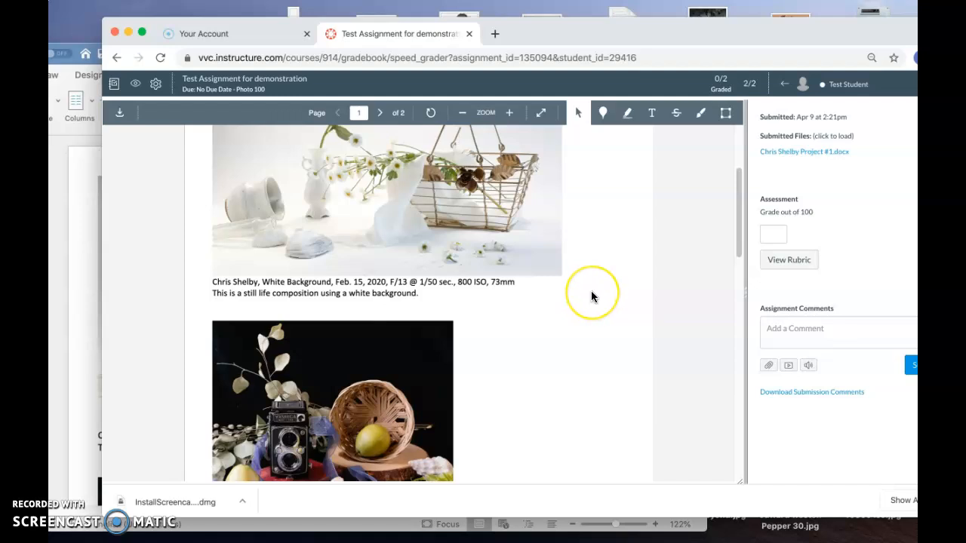
pyautogui.scroll(4, 591, 296)
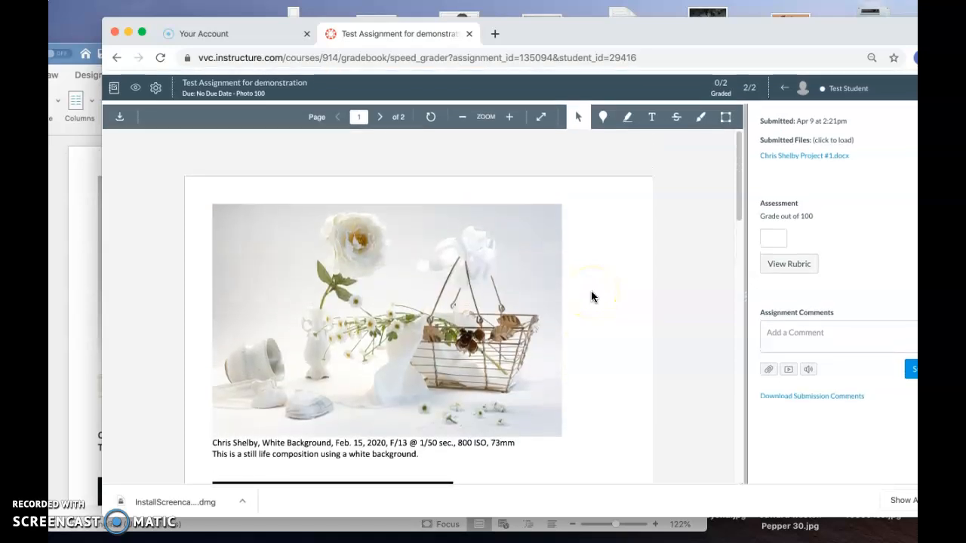